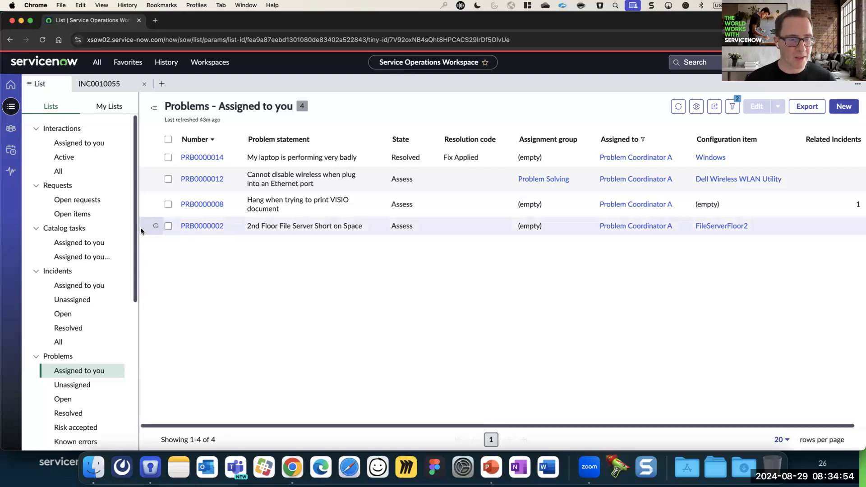
pyautogui.click(167, 87)
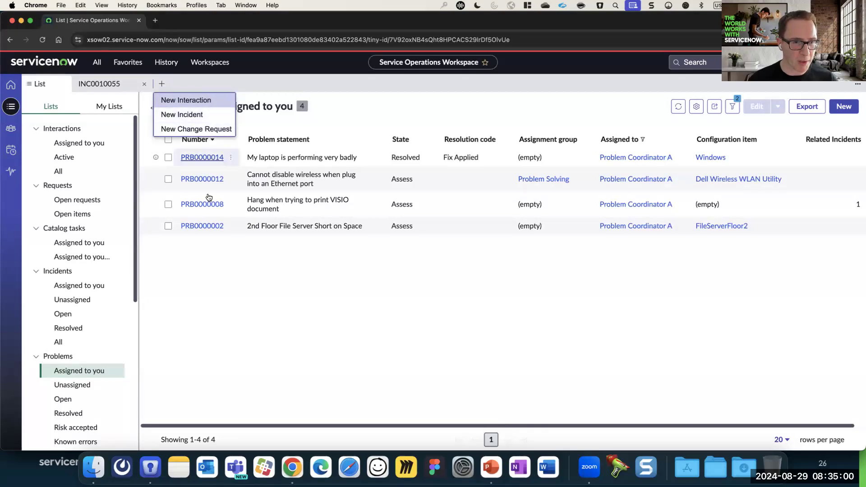
pyautogui.click(223, 282)
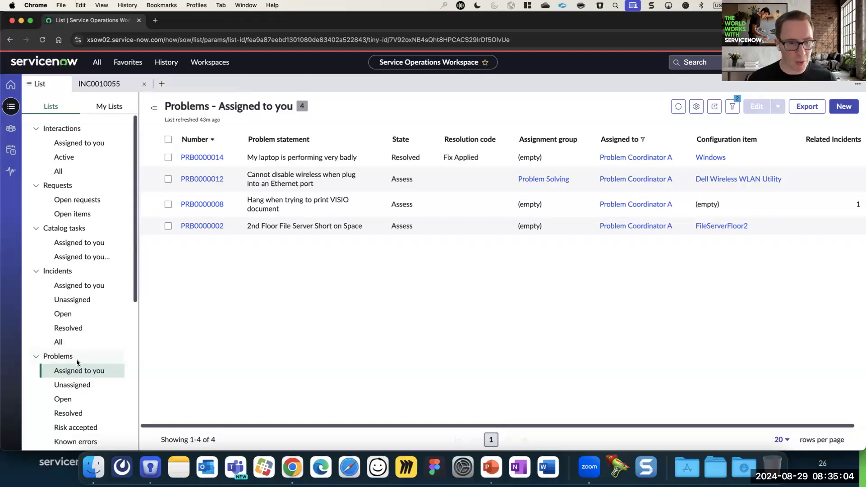
pyautogui.click(95, 365)
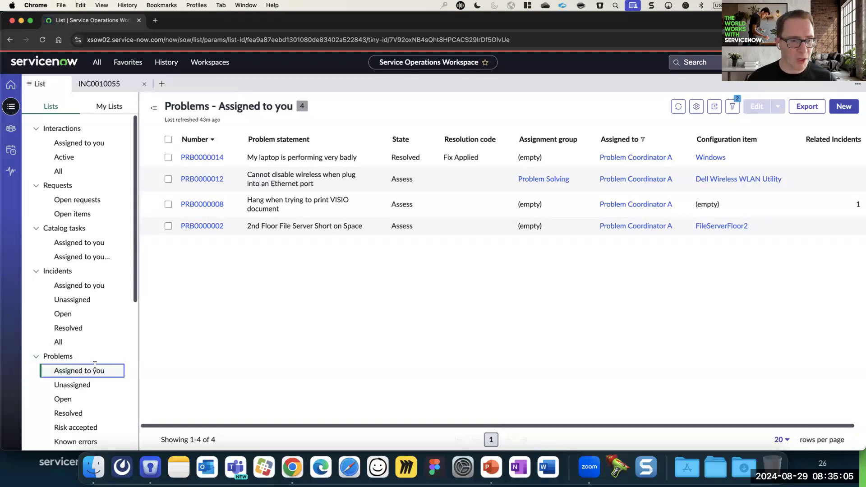
pyautogui.click(843, 107)
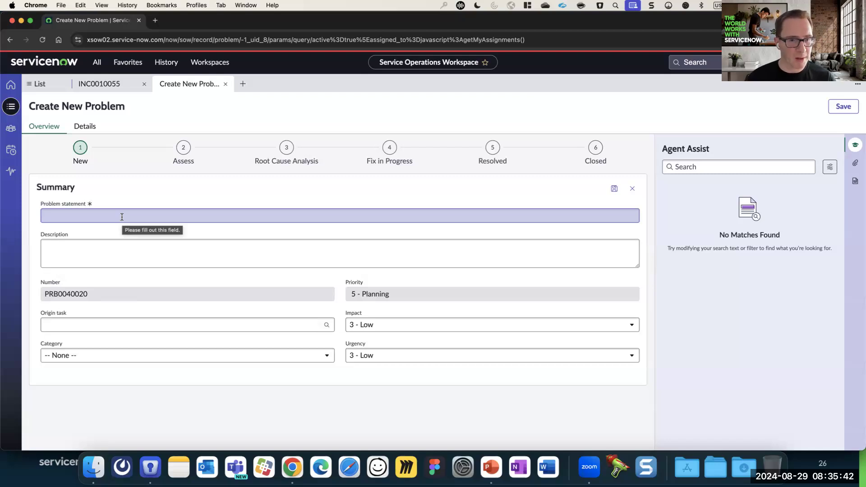
pyautogui.click(225, 84)
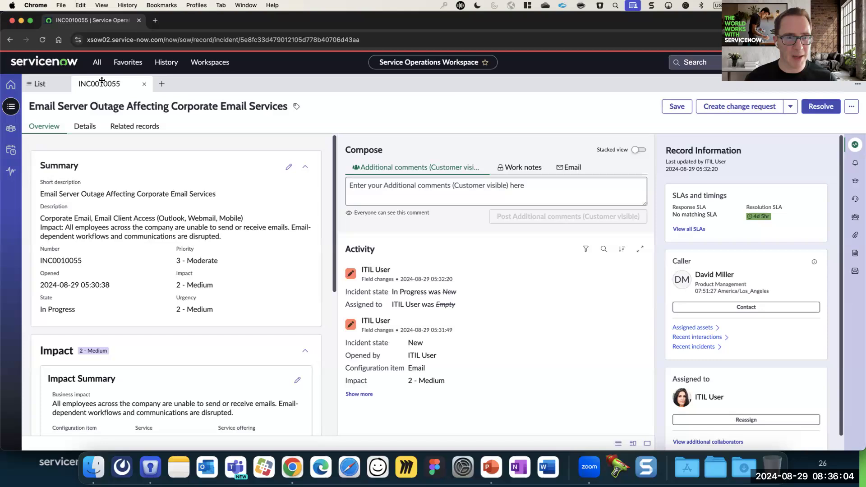
# Create a problem record from the incident "Email Server Outage Affecting Corporate Email Services".
pyautogui.click(790, 108)
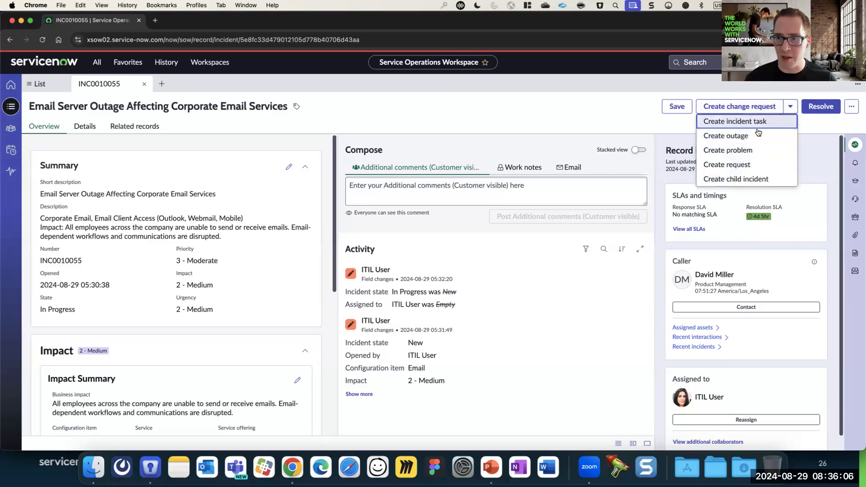
pyautogui.click(732, 151)
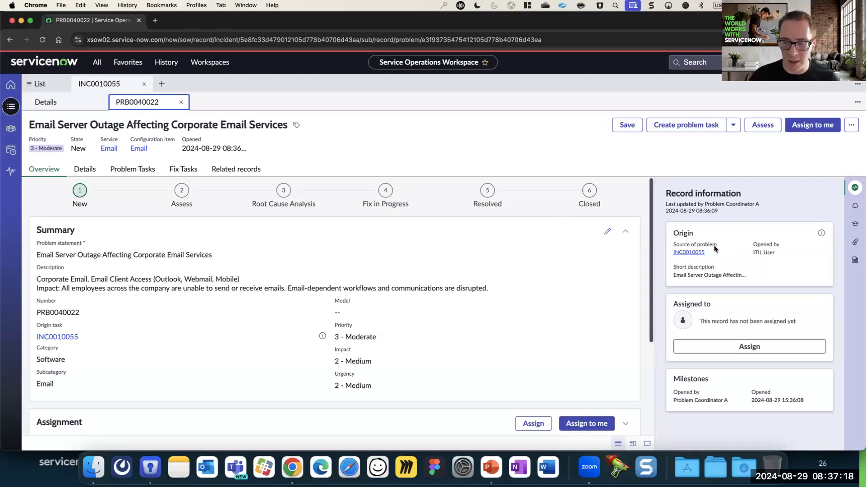
pyautogui.click(360, 159)
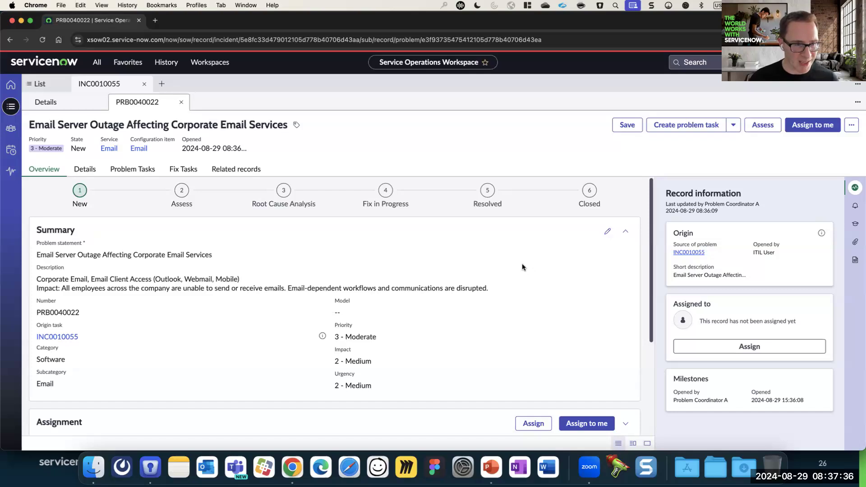
# Assign the new email server outage problem to yourself.
pyautogui.scroll(-3, 522, 267)
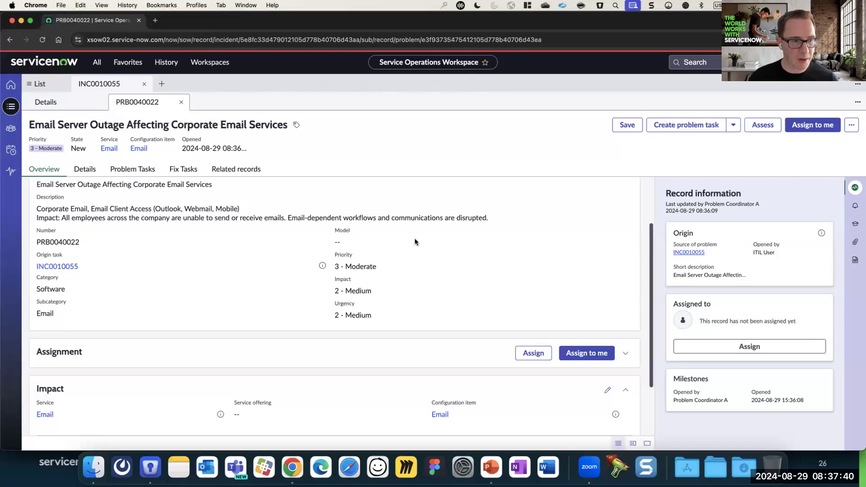
pyautogui.scroll(3, 415, 241)
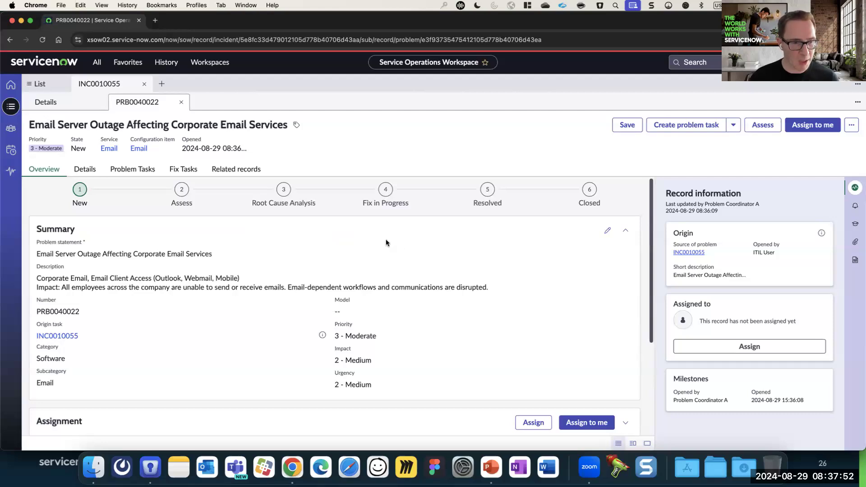
pyautogui.scroll(-3, 385, 243)
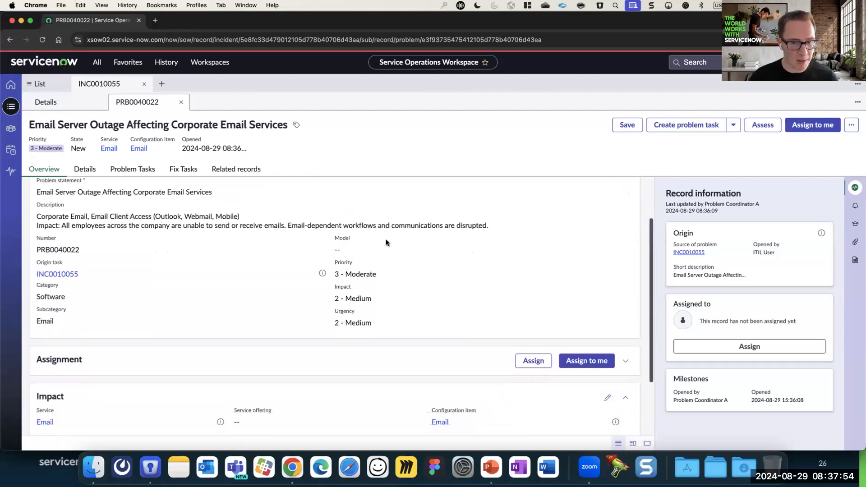
pyautogui.click(586, 355)
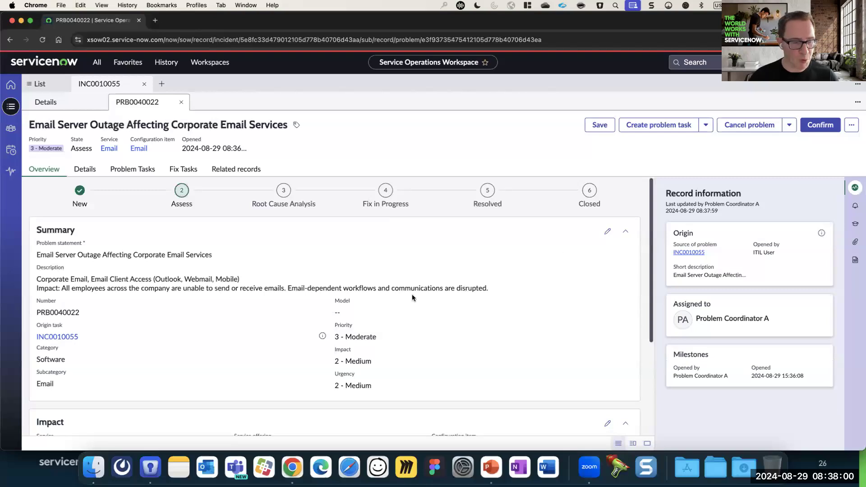
# Add incidents INC0010046 ("Email is not working") and INC0010043 ("Cannot send any emails") to the problem's related incidents.
pyautogui.scroll(-3, 381, 291)
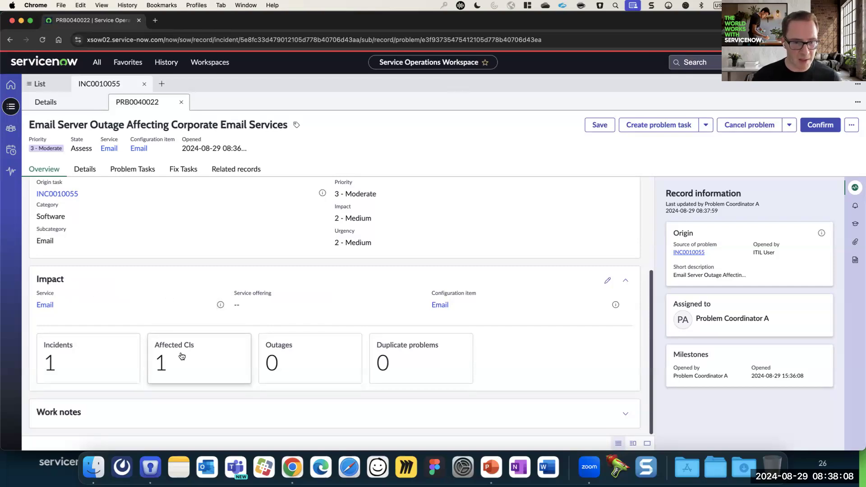
pyautogui.click(114, 356)
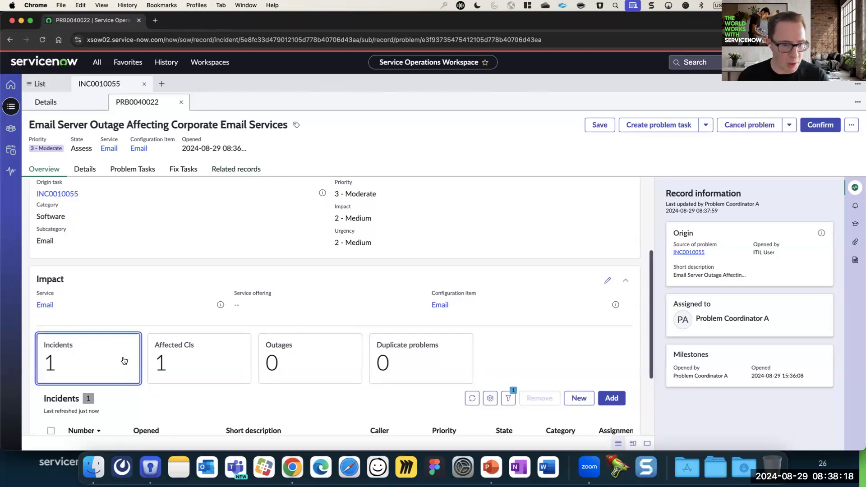
pyautogui.scroll(-4, 117, 346)
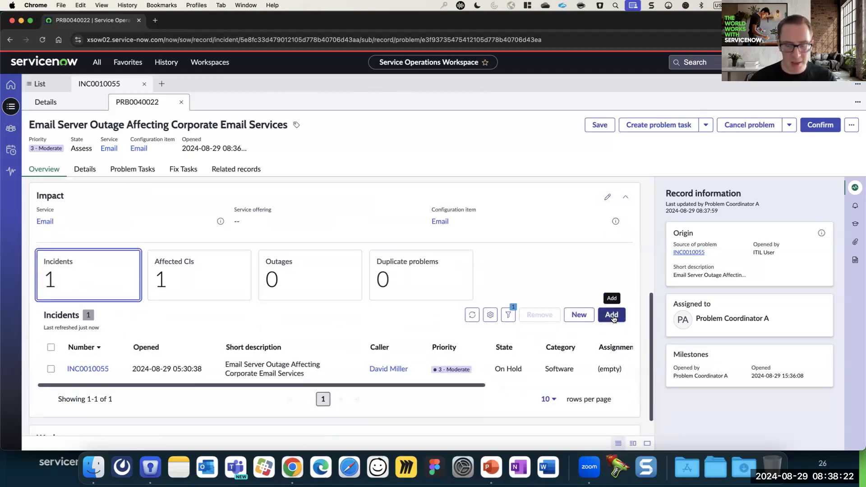
pyautogui.click(612, 316)
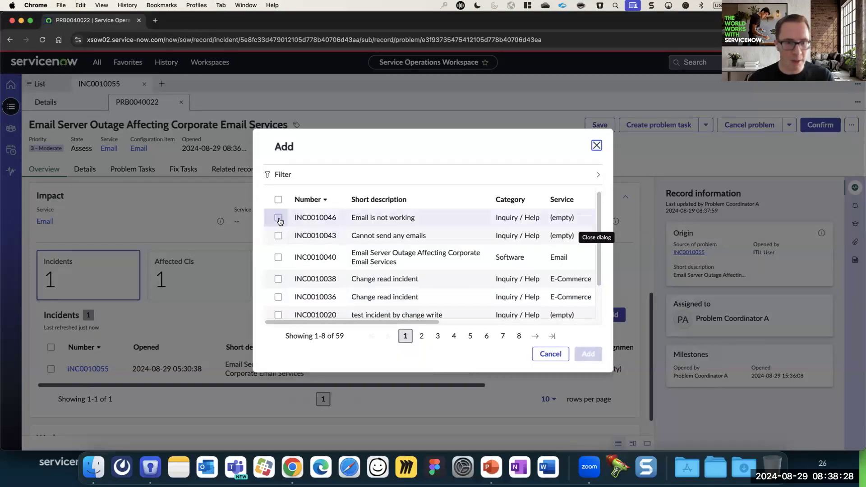
pyautogui.click(279, 217)
pyautogui.click(278, 235)
pyautogui.click(582, 359)
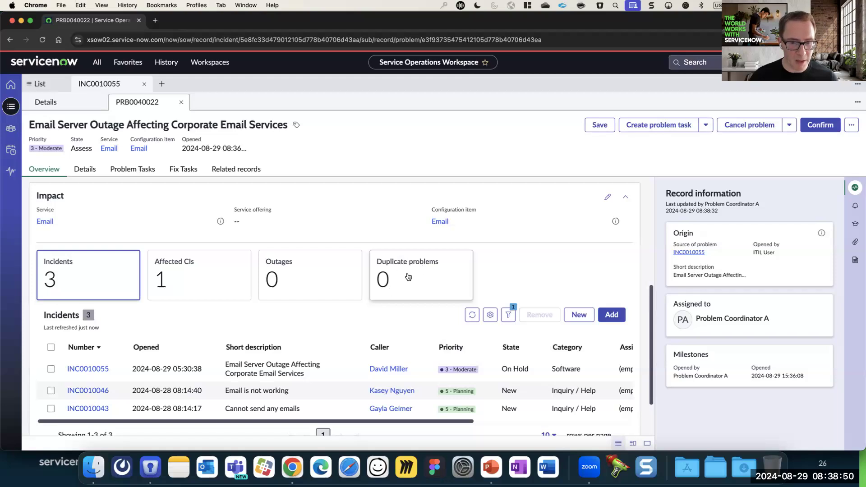
# Review the problem's impact and the duplicate option, and confirm the problem to advance it to Root Cause Analysis.
pyautogui.scroll(3, 417, 282)
pyautogui.scroll(-1, 418, 284)
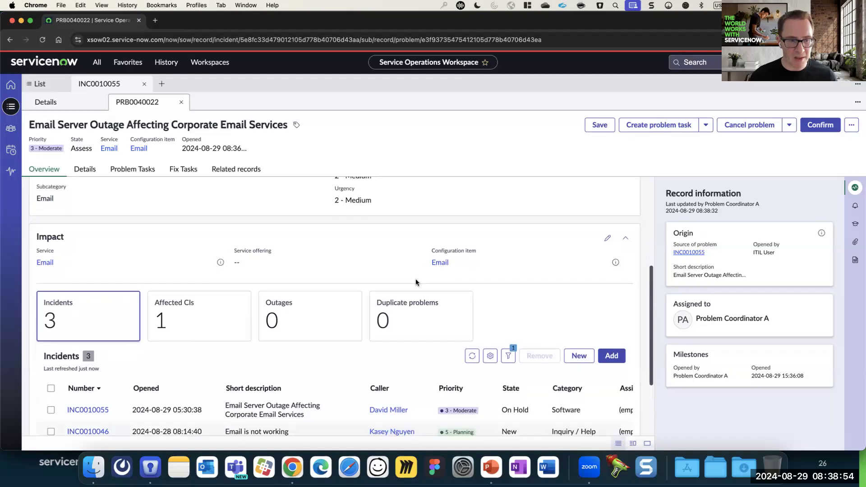
pyautogui.scroll(-3, 399, 265)
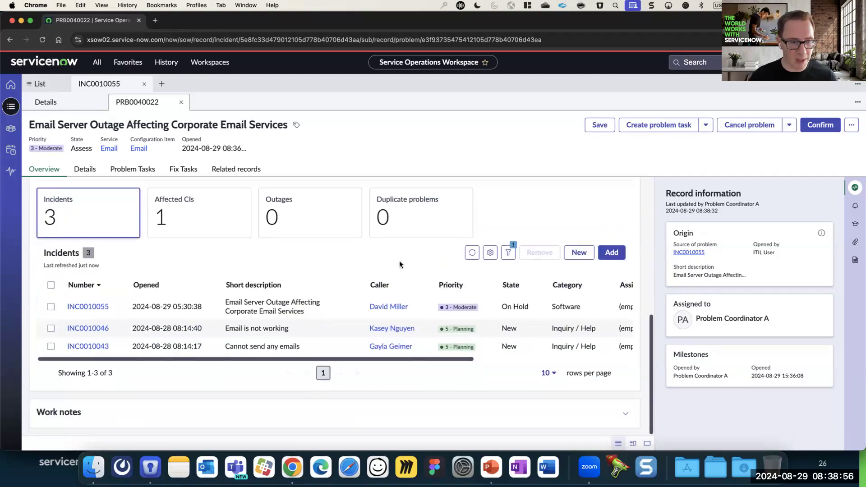
pyautogui.scroll(6, 400, 264)
pyautogui.scroll(-6, 400, 267)
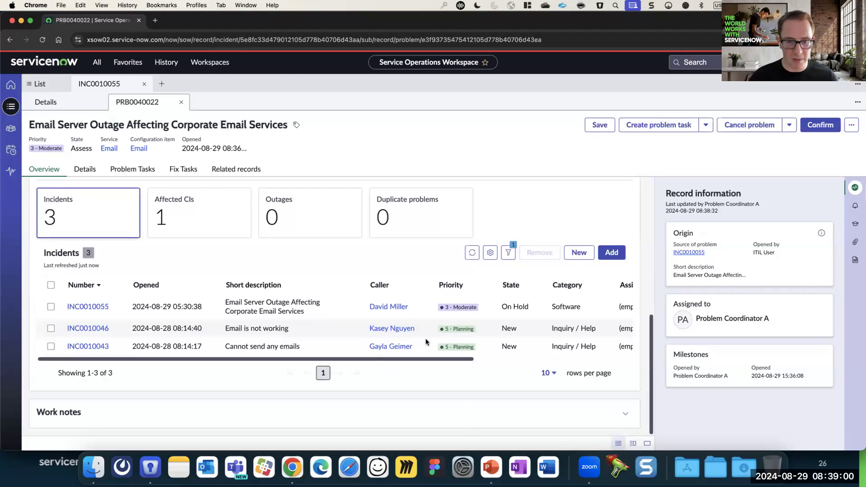
pyautogui.scroll(5, 424, 361)
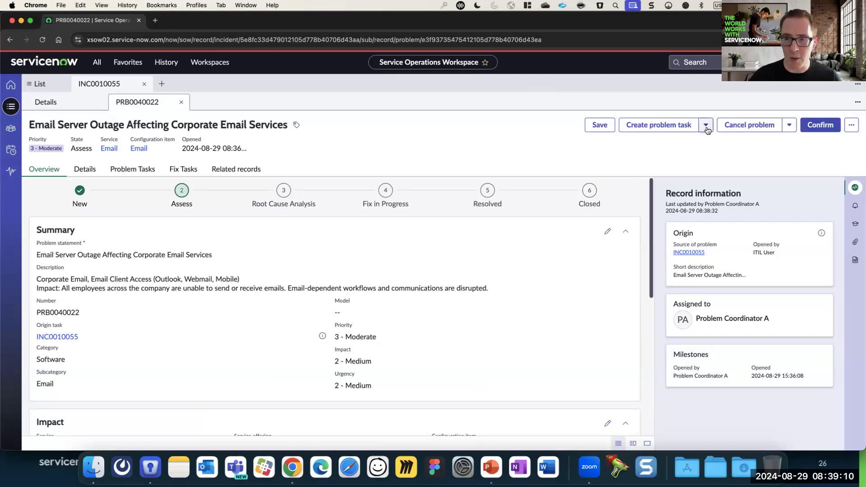
pyautogui.click(789, 125)
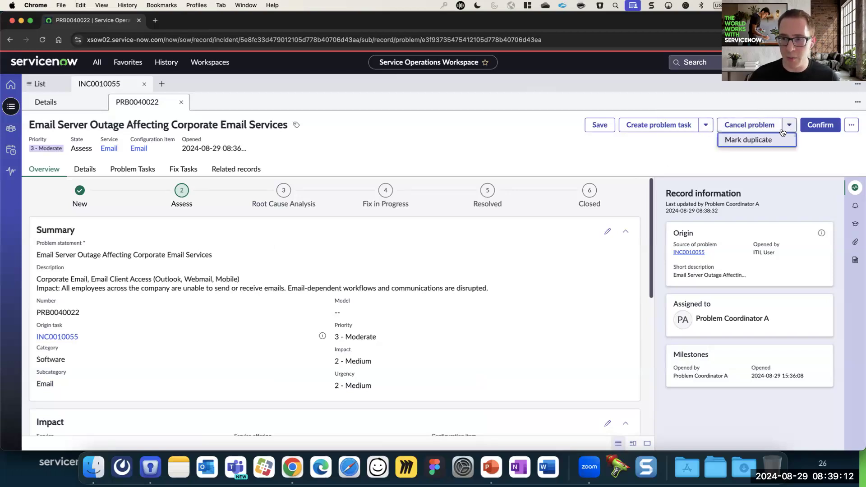
pyautogui.click(651, 154)
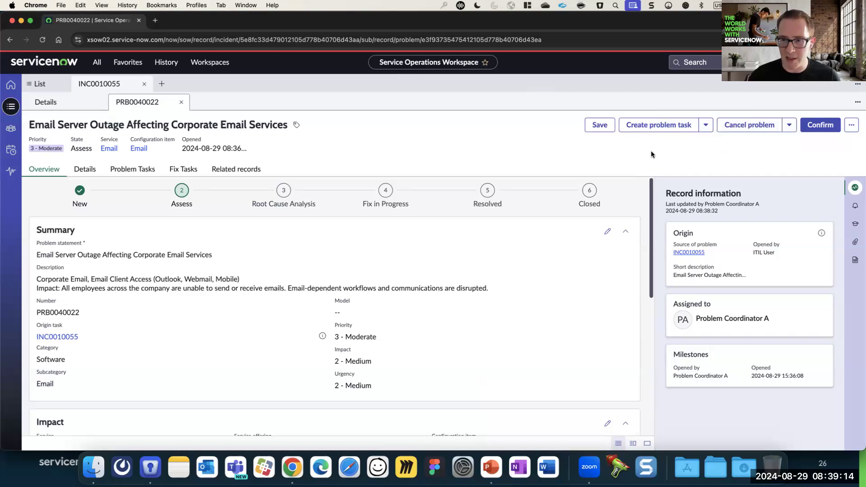
pyautogui.click(820, 126)
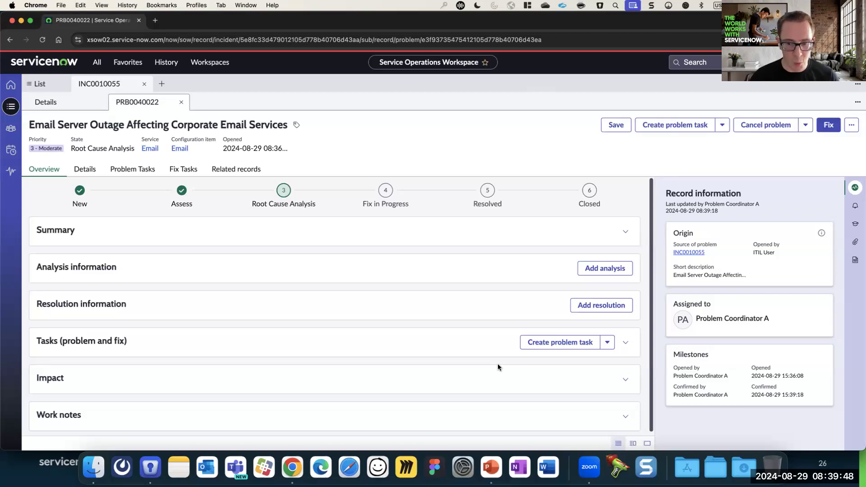
# Create and save a root cause analysis problem task with short description "Email Server Outage Affecting Corporate Email Services".
pyautogui.click(550, 343)
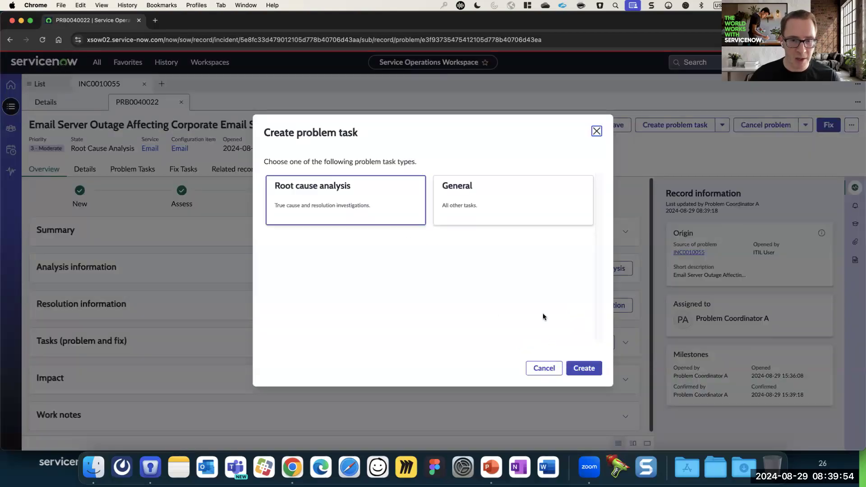
pyautogui.click(584, 368)
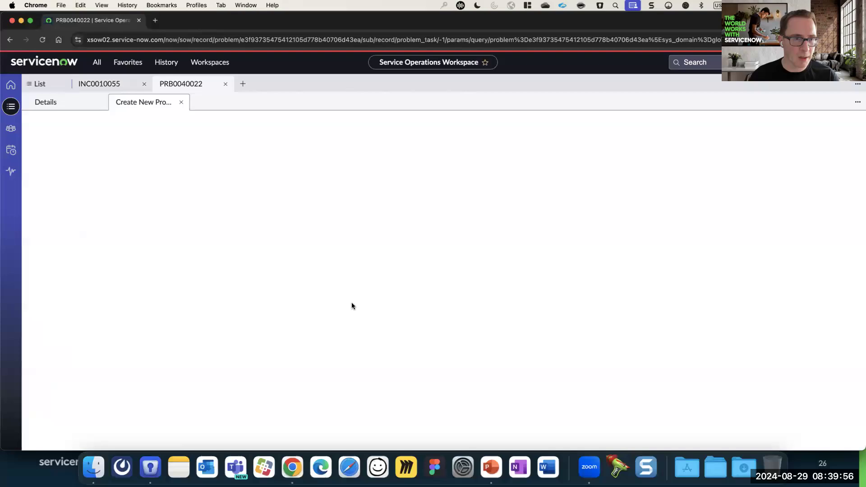
pyautogui.write('demo')
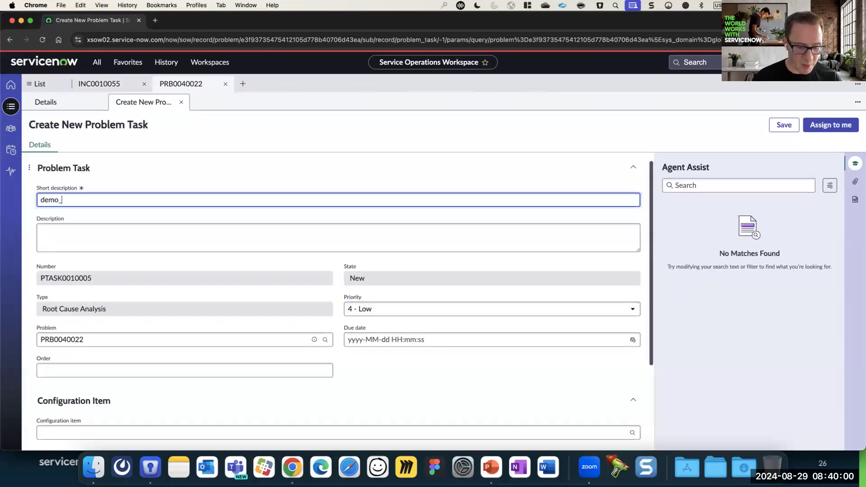
pyautogui.write('_sd')
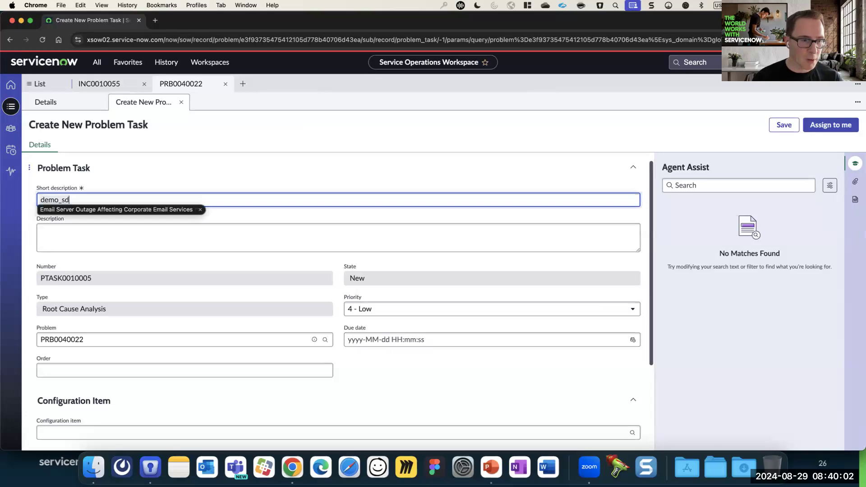
pyautogui.click(169, 210)
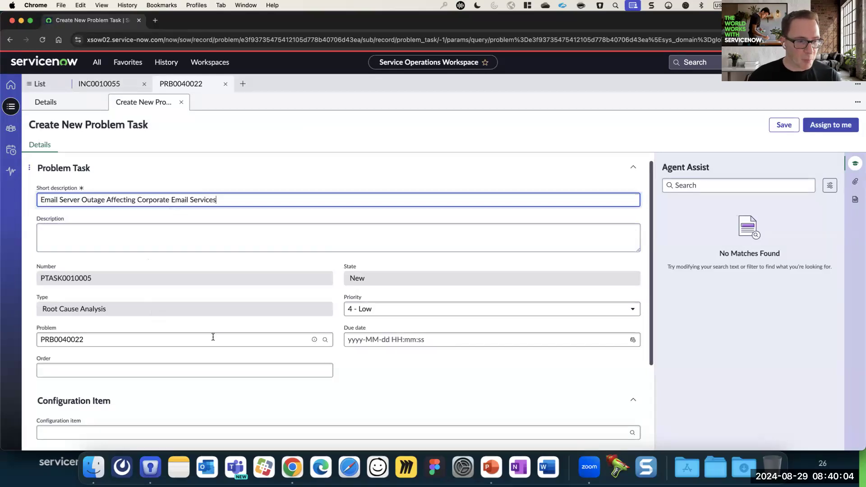
pyautogui.scroll(-3, 193, 321)
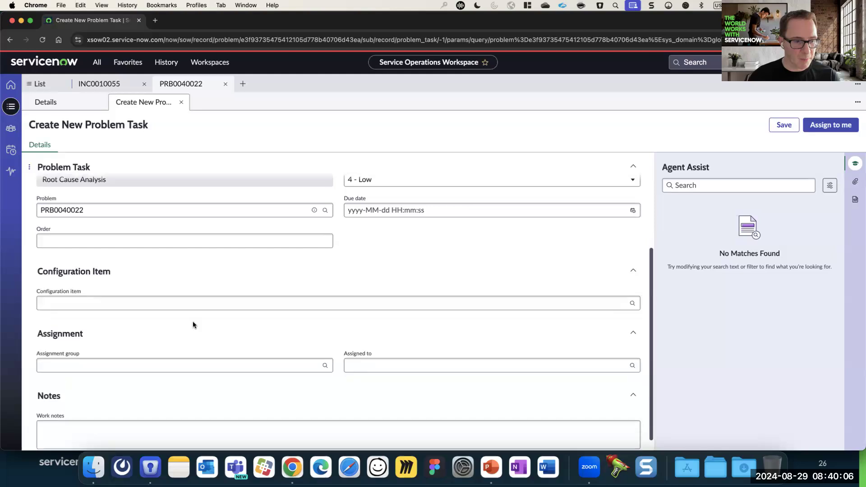
pyautogui.scroll(4, 193, 321)
pyautogui.click(781, 129)
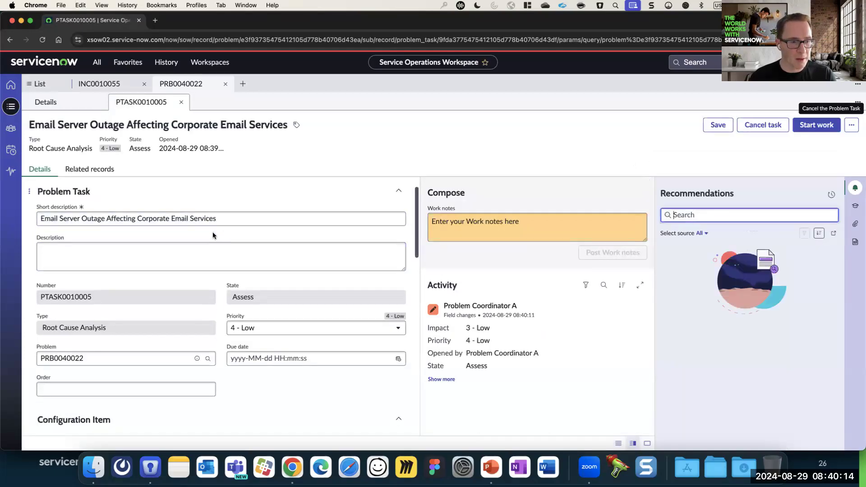
# Look over the root cause analysis task's notes and analysis fields, and start work on it.
pyautogui.scroll(-5, 212, 233)
pyautogui.scroll(-3, 212, 233)
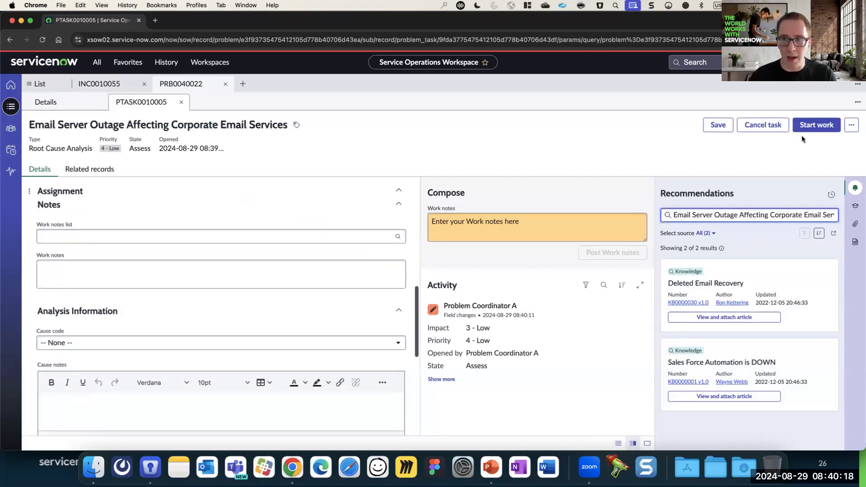
pyautogui.click(817, 125)
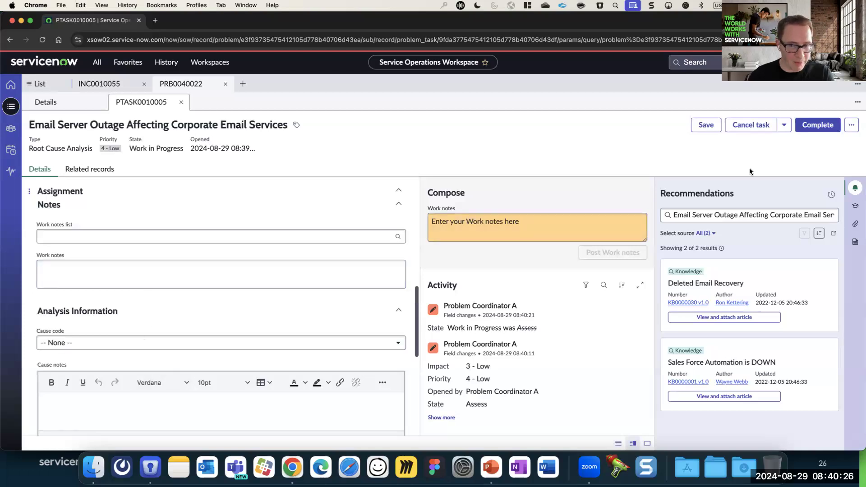
# Begin completing the root cause task with cause code Software issue and cause notes describing database corruption from a disk failure and misconfigured storage redundancy.
pyautogui.click(817, 125)
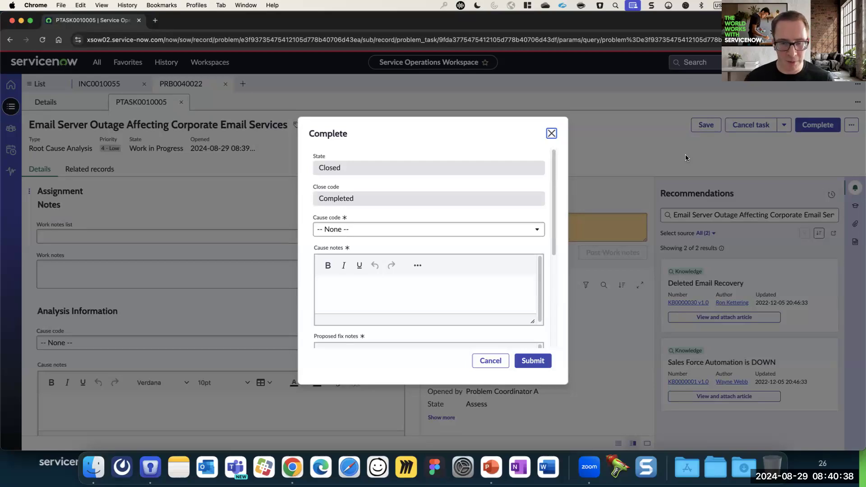
pyautogui.click(421, 229)
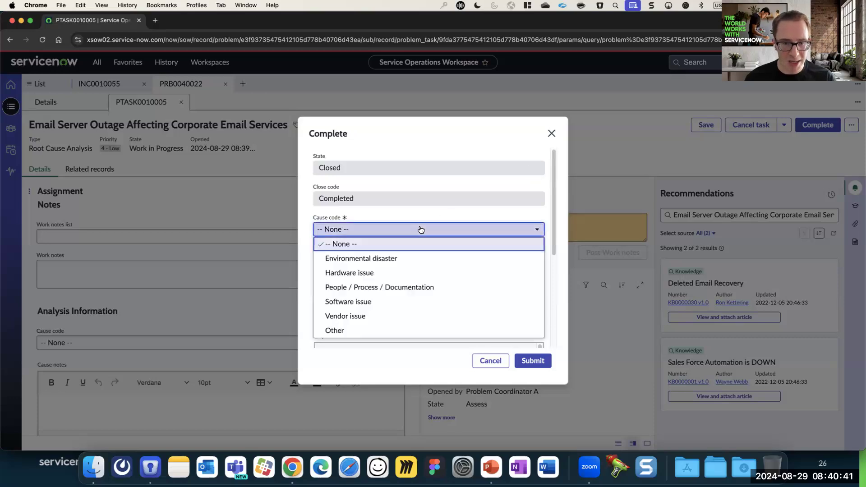
pyautogui.click(395, 301)
pyautogui.click(385, 288)
pyautogui.write('demo_d')
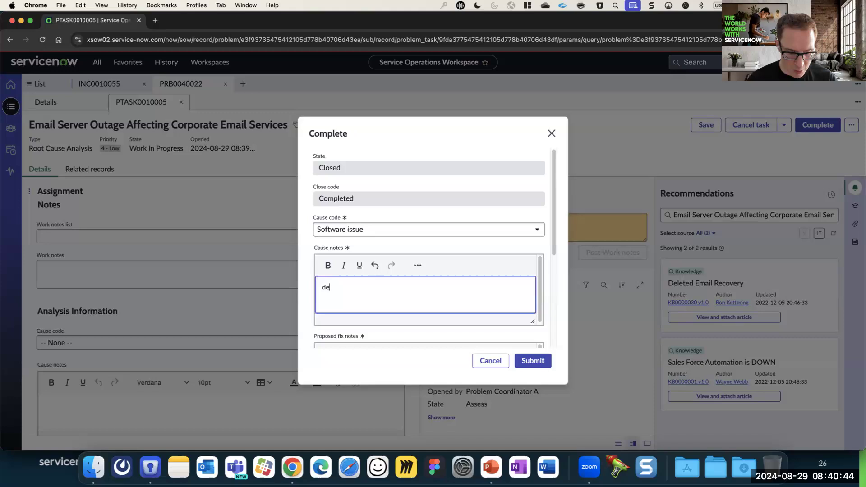
pyautogui.click(408, 297)
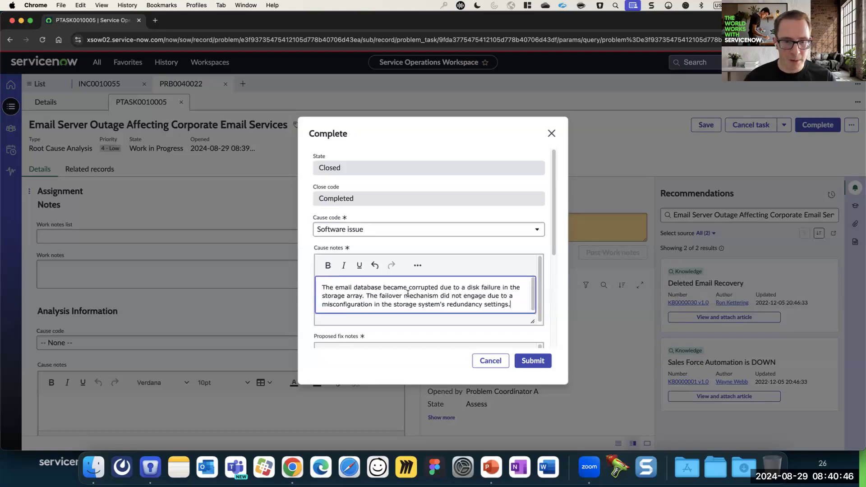
# Enter the proposed fix notes "Implement more frequent and automated testing of failover mechanisms to prevent future incidents." and submit the task's completion.
pyautogui.scroll(-2, 402, 324)
pyautogui.click(378, 294)
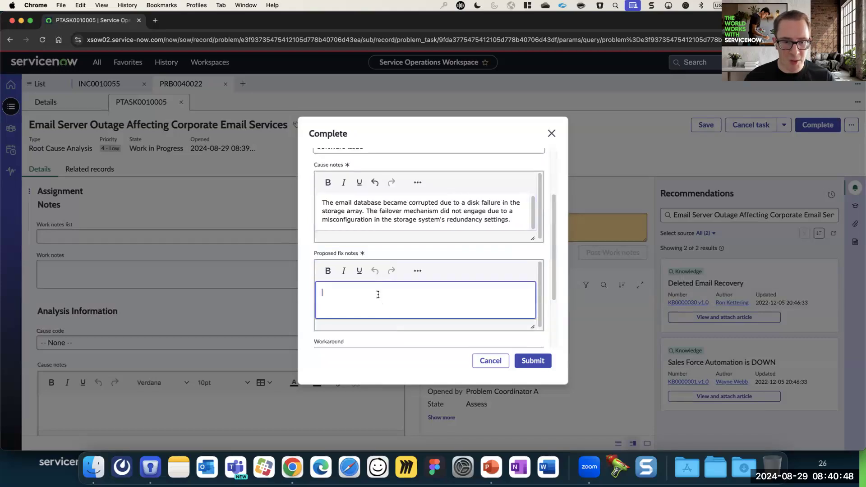
pyautogui.write('demo_f')
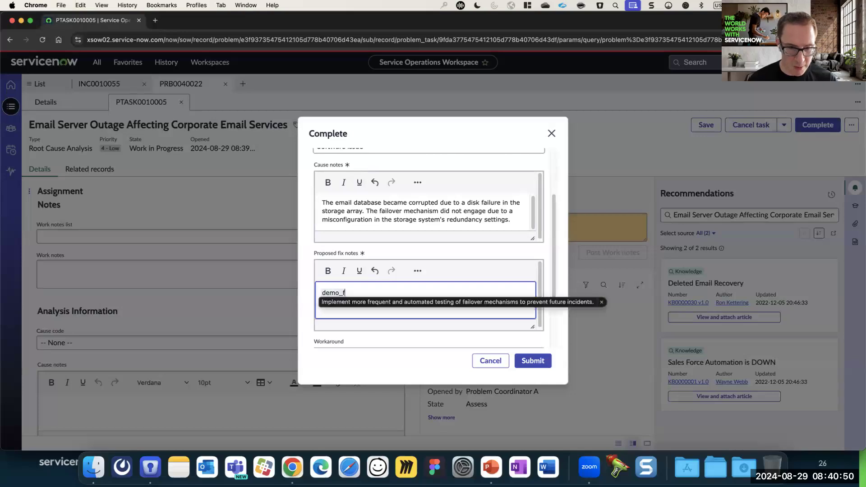
pyautogui.click(381, 303)
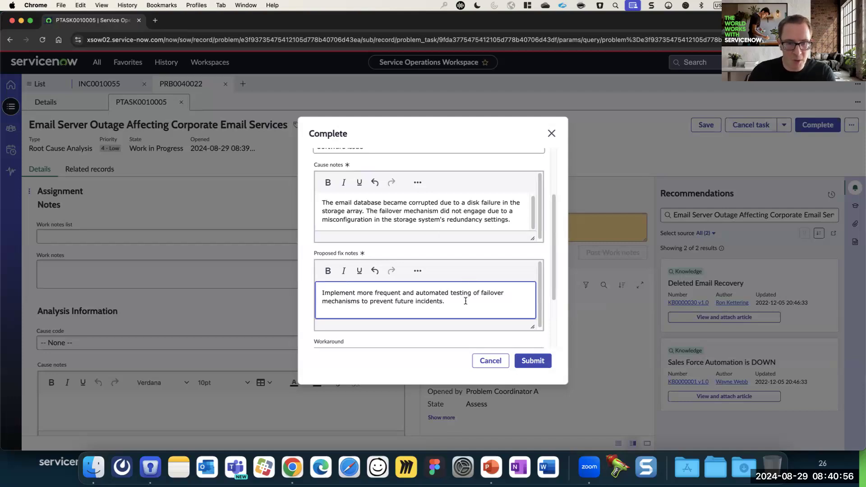
pyautogui.scroll(-2, 543, 307)
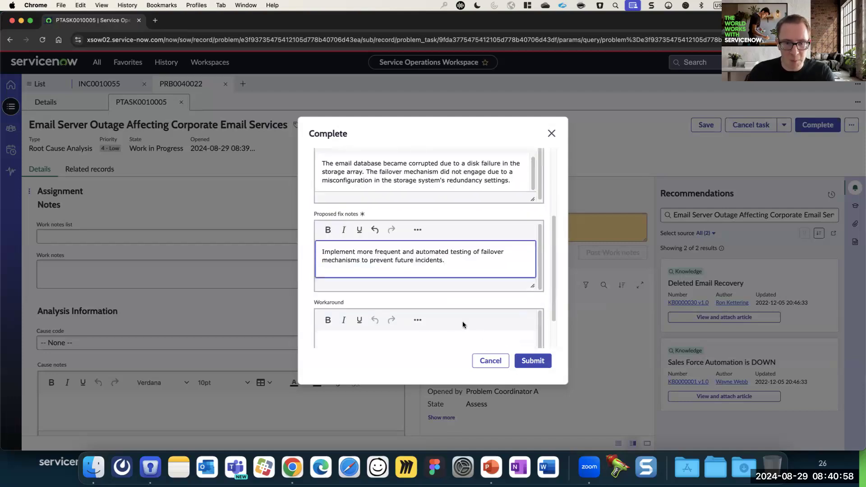
pyautogui.click(533, 362)
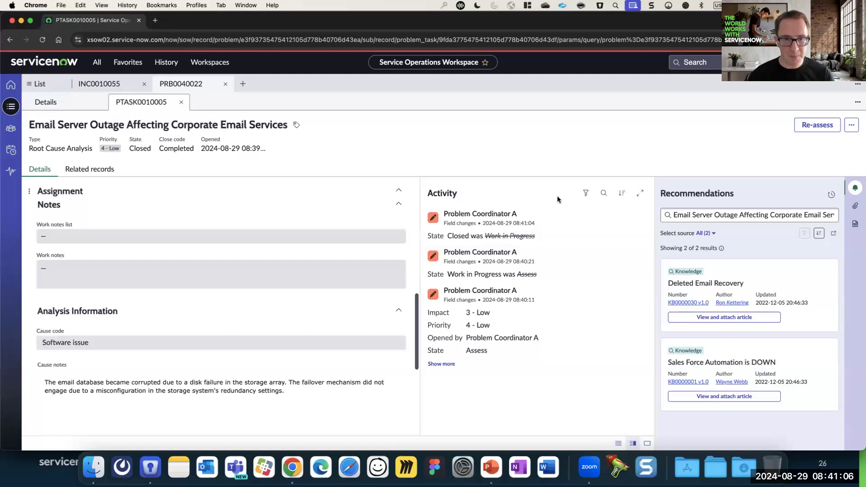
# Add analysis information to problem PRB0040022 with the workaround "Correct the storage array configuration to ensure redundancy functions as expected.".
pyautogui.click(78, 105)
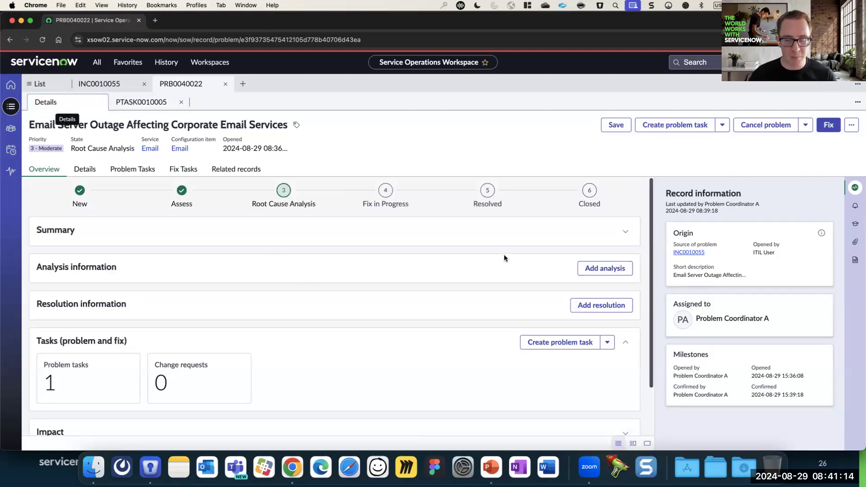
pyautogui.click(600, 272)
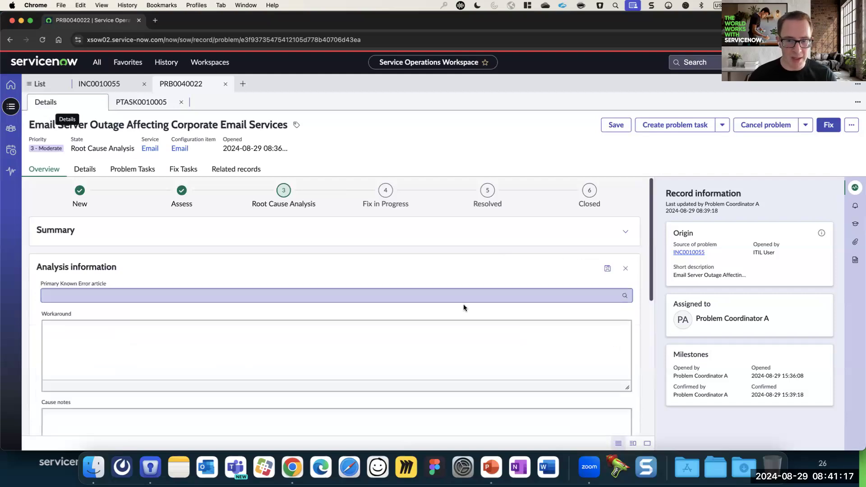
pyautogui.click(105, 354)
pyautogui.write('demo_w')
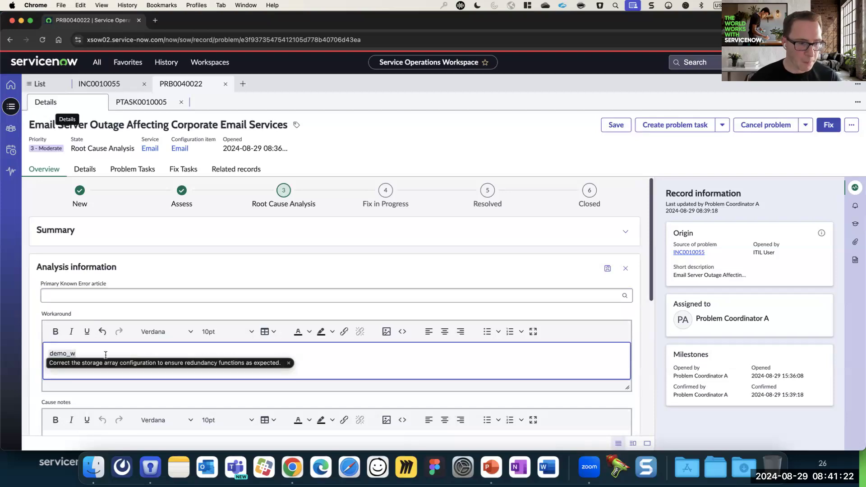
pyautogui.click(107, 363)
# Enter the problem's cause notes about the disk failure corrupting the email database and the misconfigured redundancy settings, and save the analysis.
pyautogui.scroll(-2, 113, 375)
pyautogui.click(115, 381)
pyautogui.write('demo_c')
pyautogui.click(141, 392)
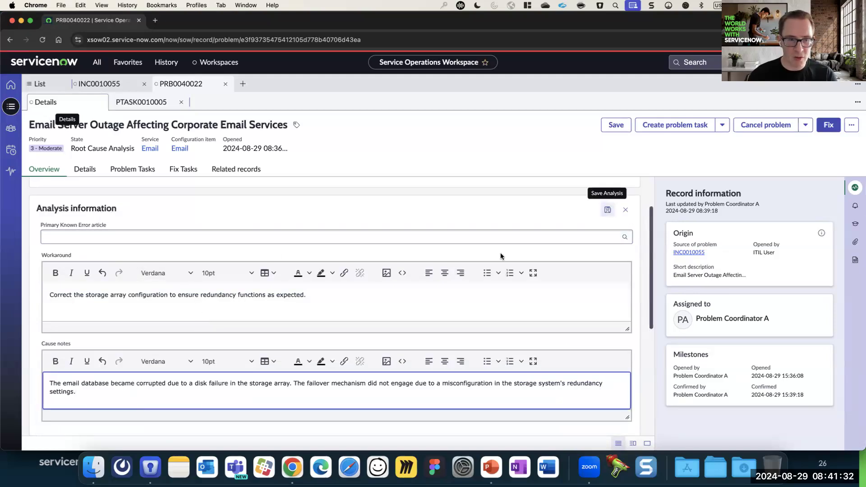
pyautogui.click(607, 212)
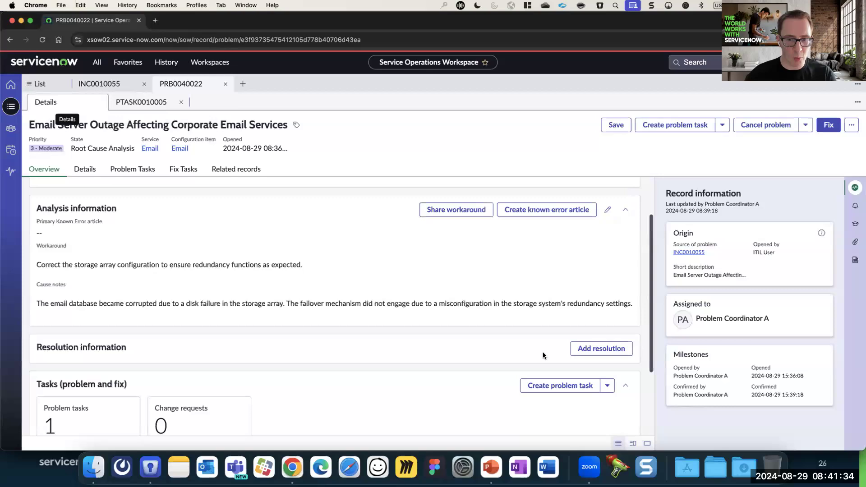
# Add the resolution fix notes "Implement more frequent and automated testing of failover mechanisms to prevent future incidents." to the problem and save them.
pyautogui.click(585, 349)
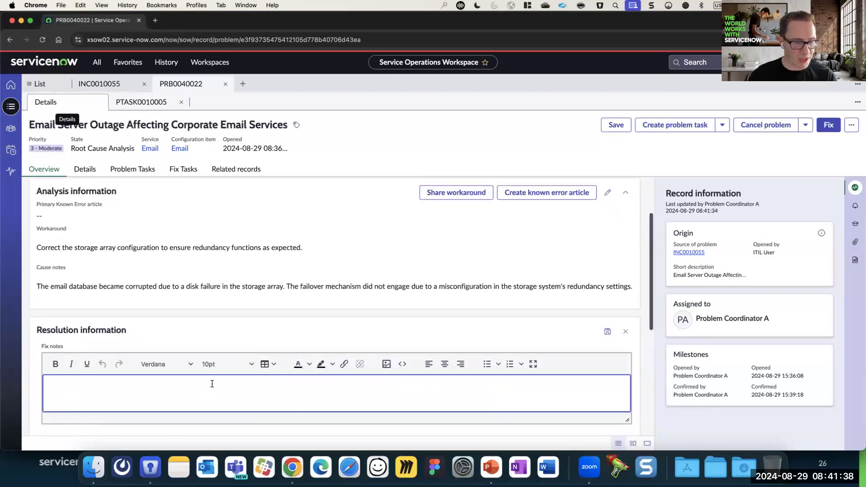
pyautogui.write('demo_f')
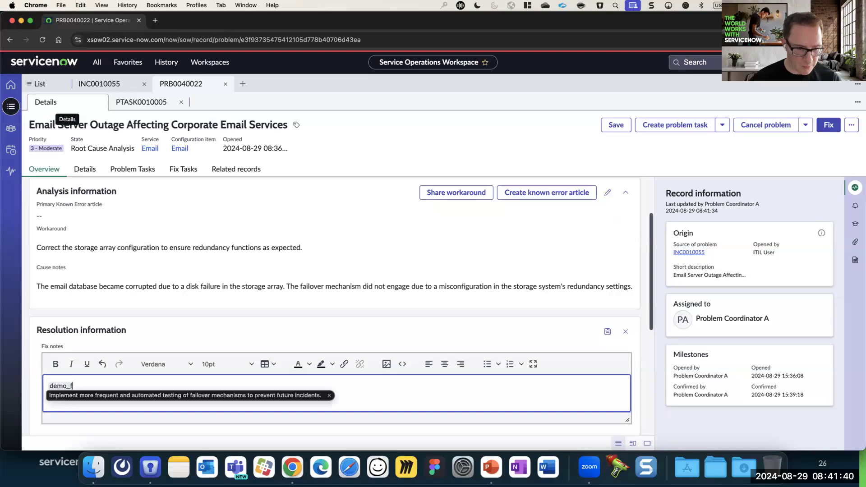
pyautogui.click(223, 397)
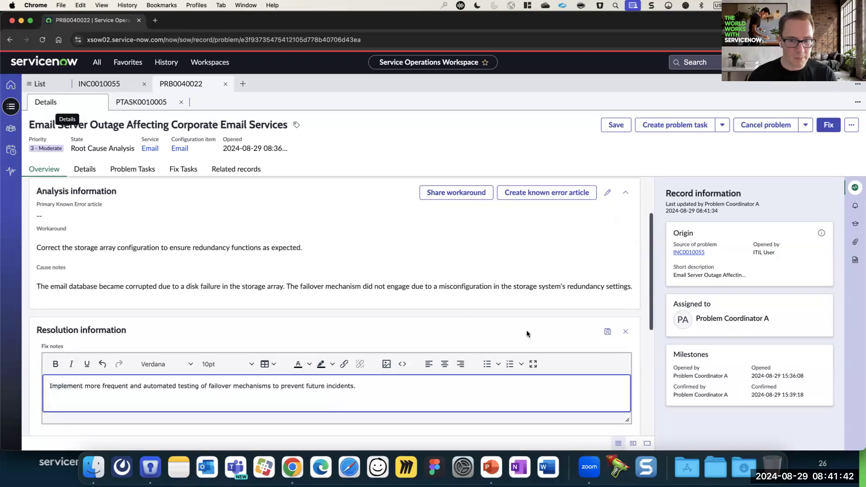
pyautogui.scroll(-2, 527, 334)
pyautogui.click(607, 276)
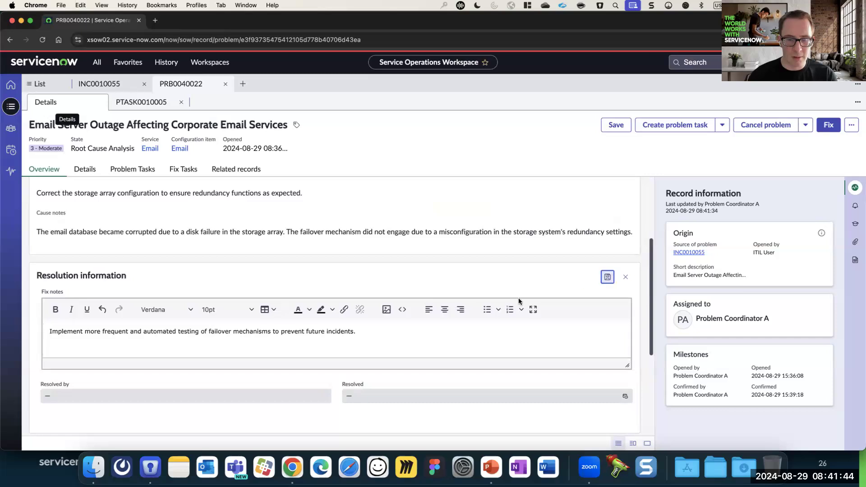
# Share the problem's workaround from its analysis information and dismiss the notification.
pyautogui.scroll(2, 364, 319)
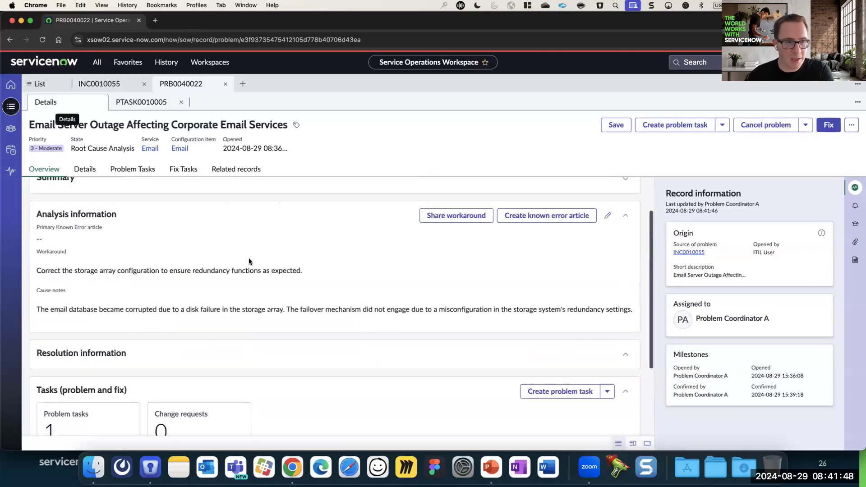
pyautogui.click(444, 216)
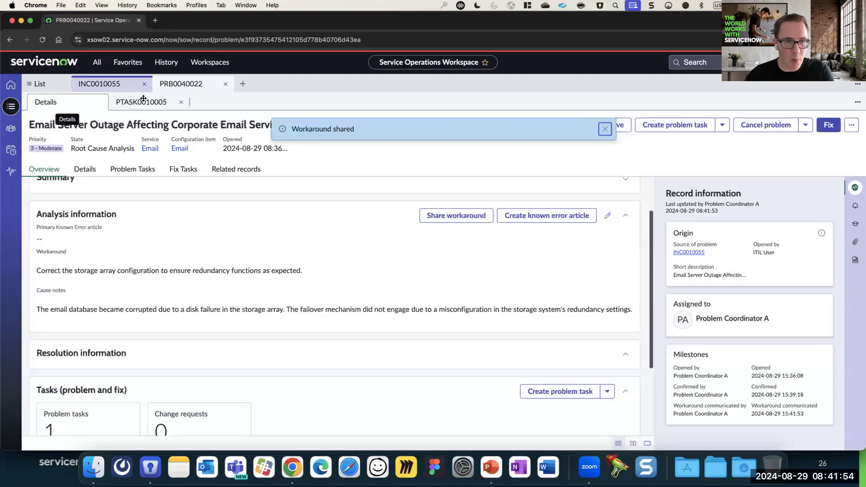
pyautogui.click(605, 129)
# Check the activity of incident INC0010055 for the shared workaround and return to problem PRB0040022.
pyautogui.click(119, 85)
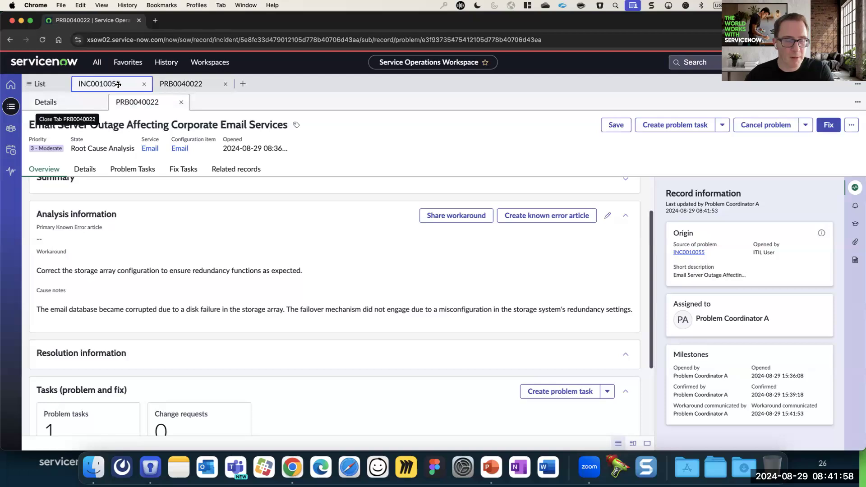
pyautogui.click(45, 102)
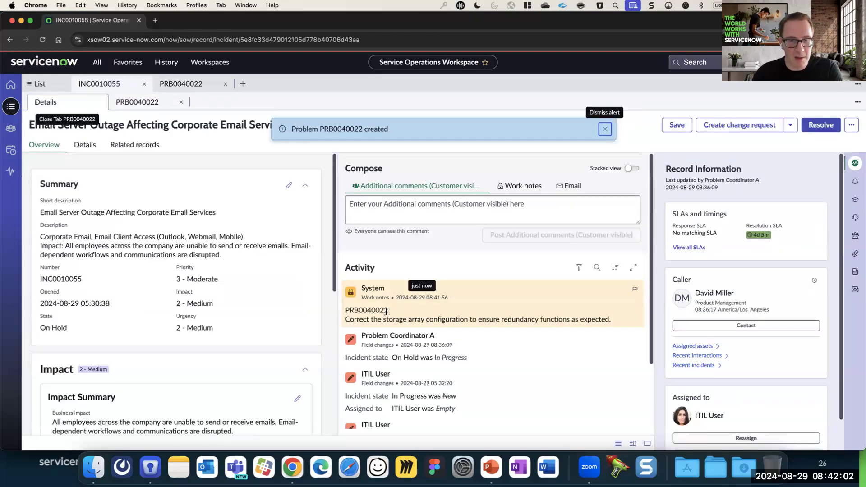
pyautogui.click(137, 102)
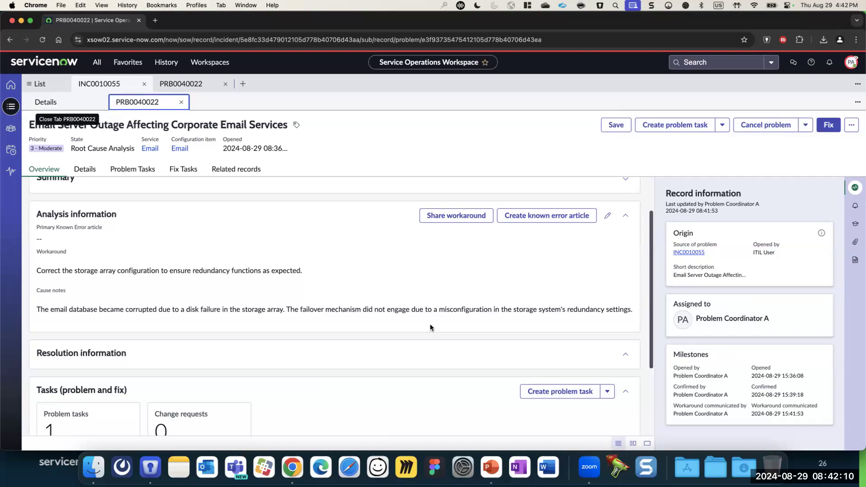
# Examine the problem's resolution information and the available options for sharing the fix.
pyautogui.scroll(-2, 432, 322)
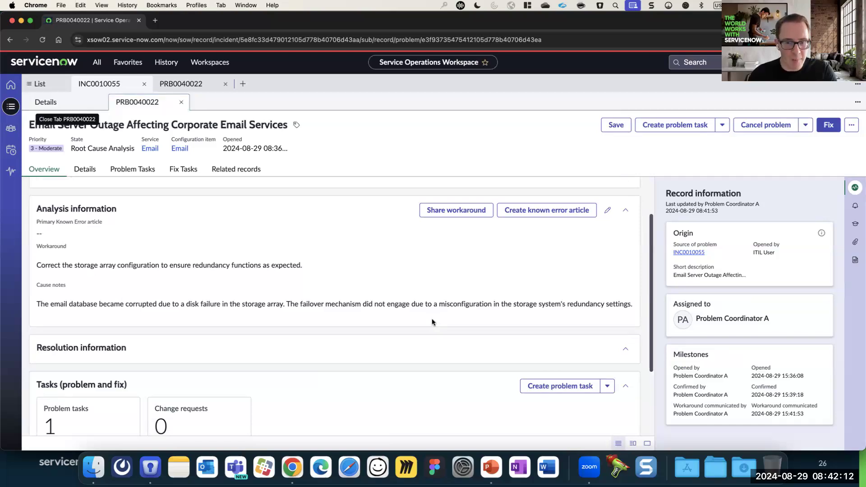
pyautogui.click(625, 337)
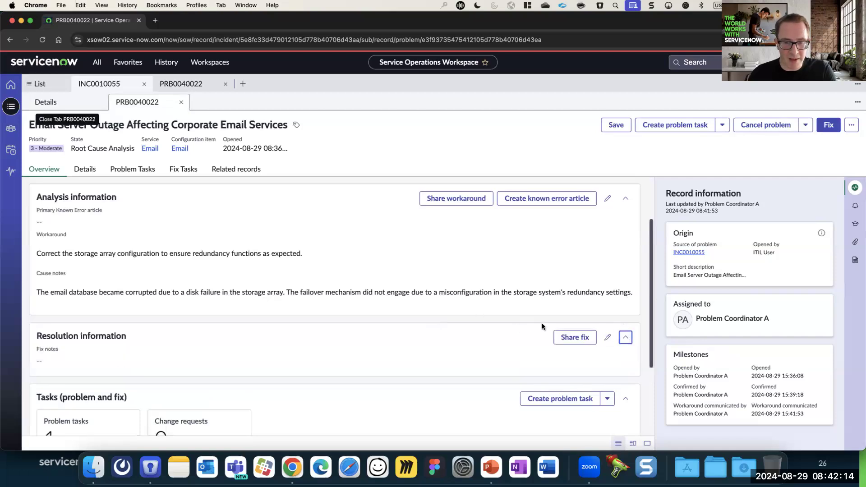
pyautogui.click(851, 125)
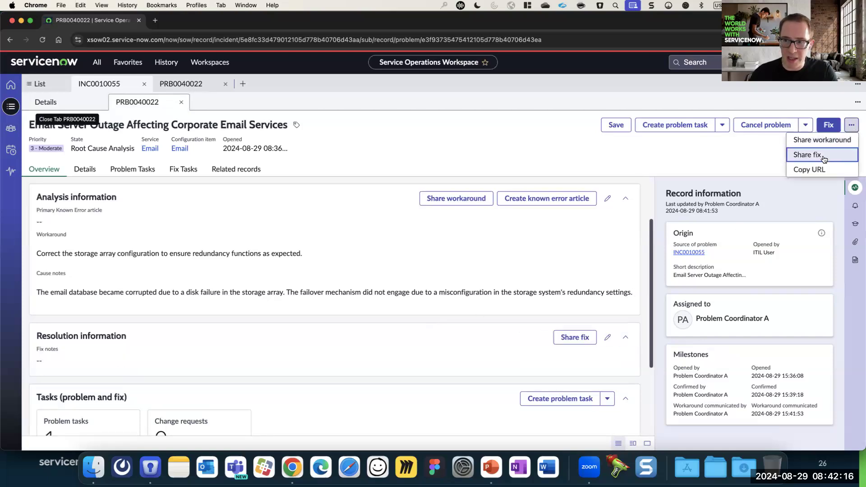
pyautogui.press('Escape')
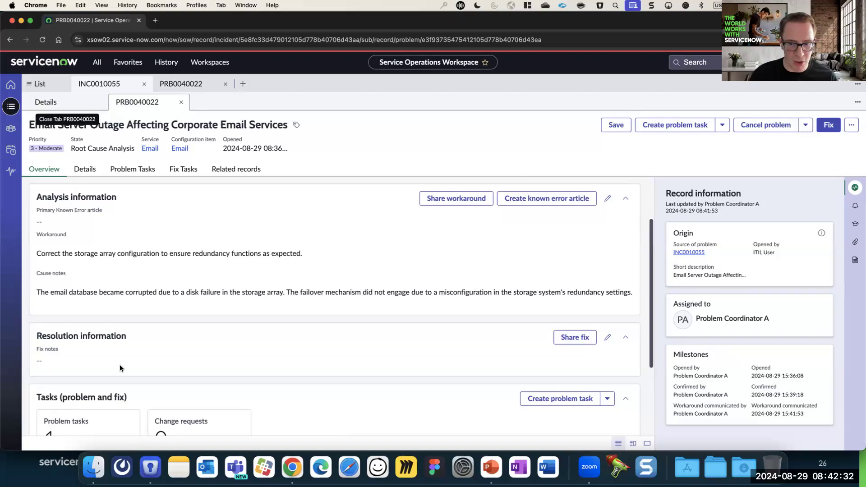
# Reopen the problem's fix notes, save them again and check how the resolution information displays them.
pyautogui.scroll(-1, 248, 341)
pyautogui.click(608, 320)
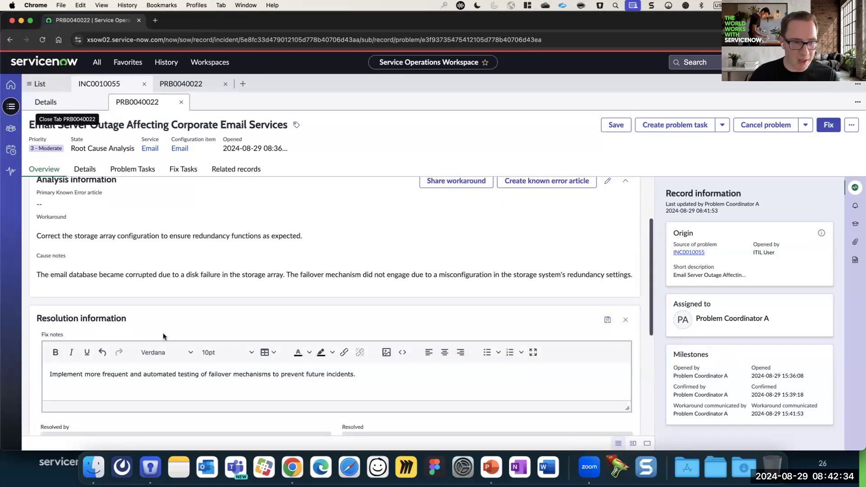
pyautogui.scroll(-3, 477, 383)
pyautogui.click(607, 213)
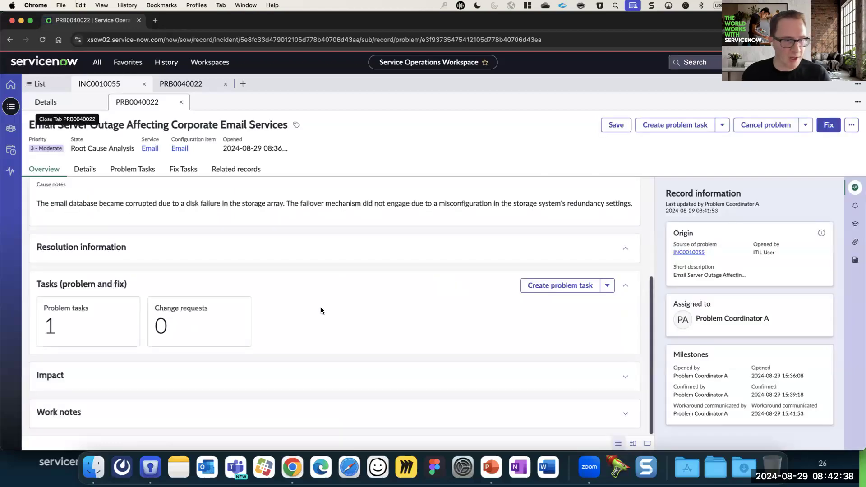
pyautogui.click(625, 248)
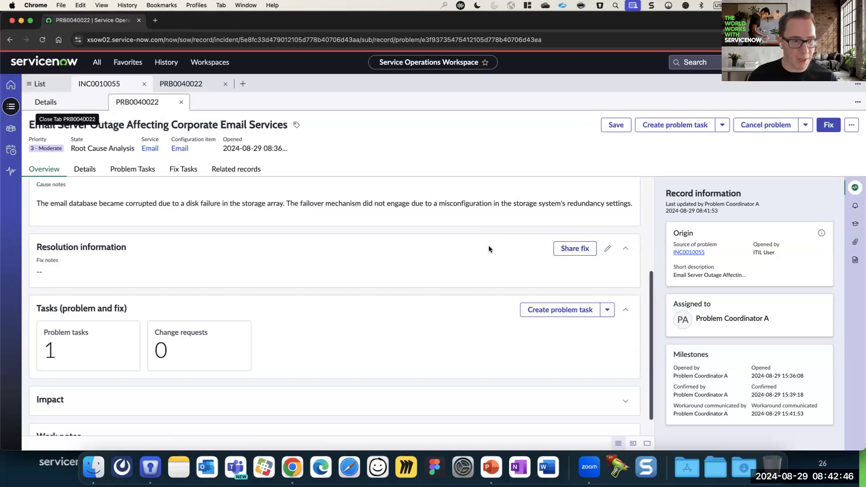
# Move the problem to Fix in Progress, submitting it with the existing cause notes and fix notes.
pyautogui.scroll(1, 486, 257)
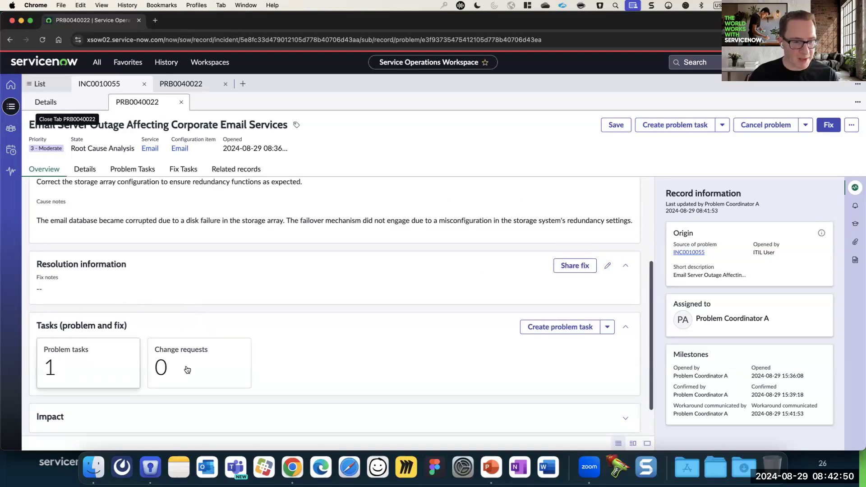
pyautogui.scroll(5, 388, 359)
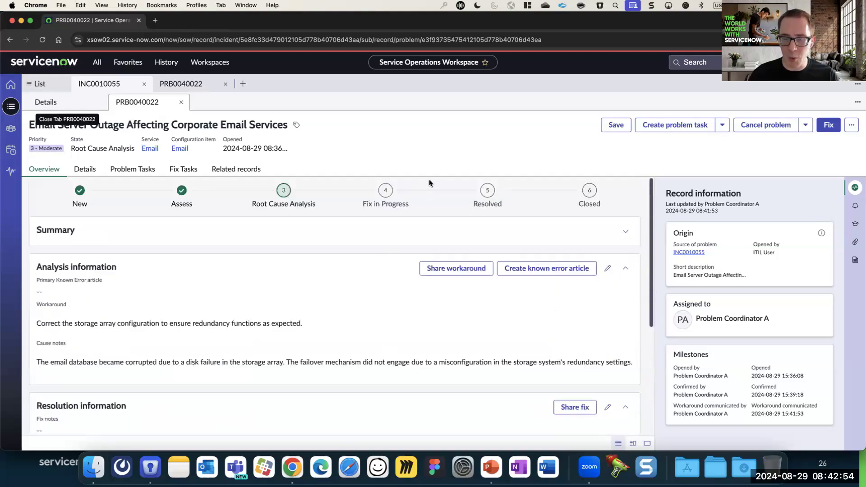
pyautogui.click(829, 126)
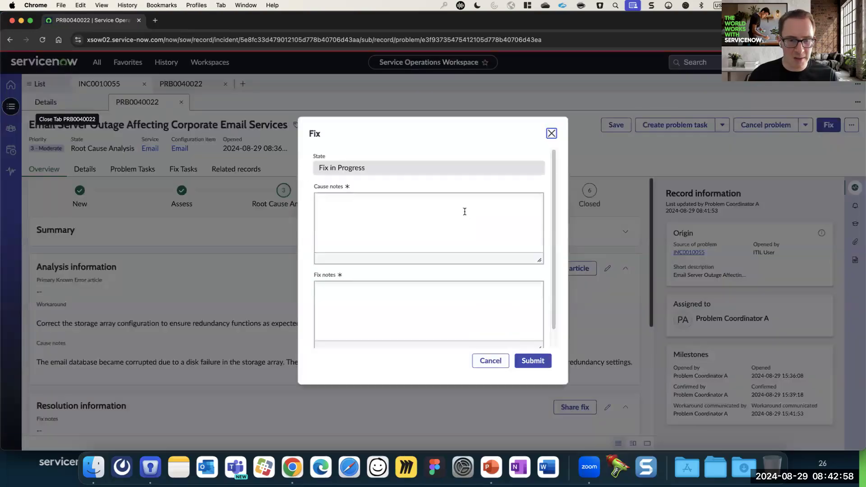
pyautogui.scroll(-1, 553, 251)
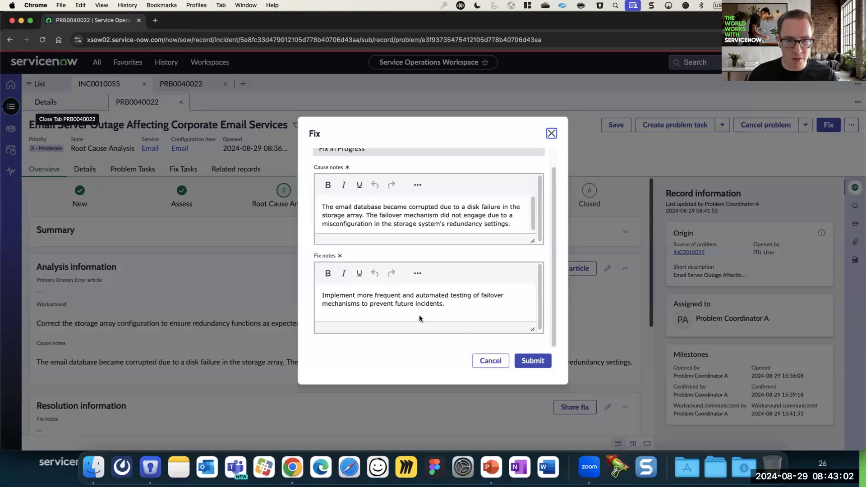
pyautogui.click(529, 361)
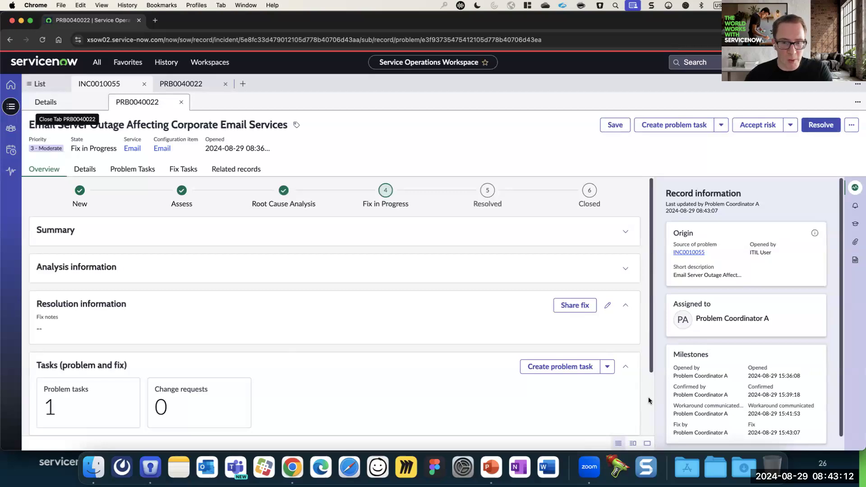
# Examine the options for creating related records from the problem, including change requests, outages and known error articles.
pyautogui.click(607, 367)
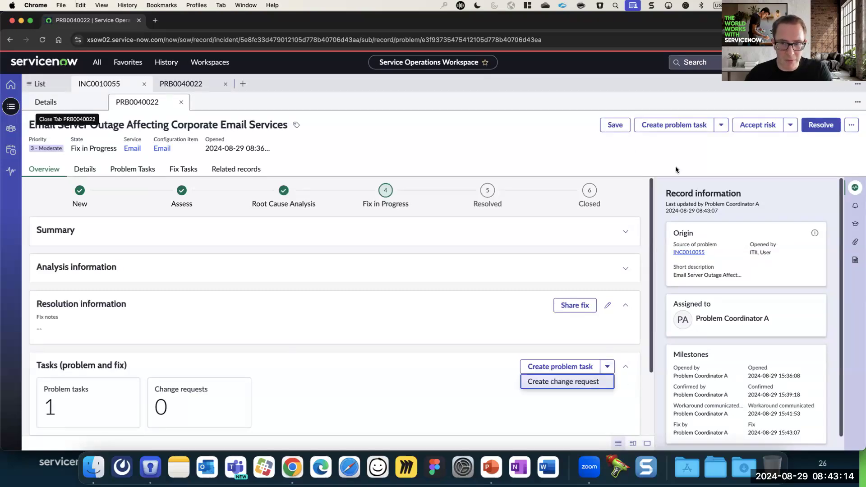
pyautogui.click(721, 127)
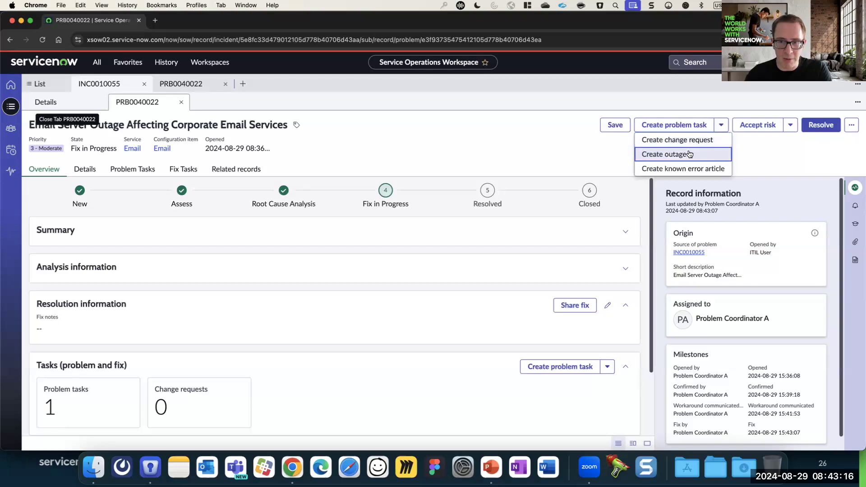
pyautogui.click(600, 151)
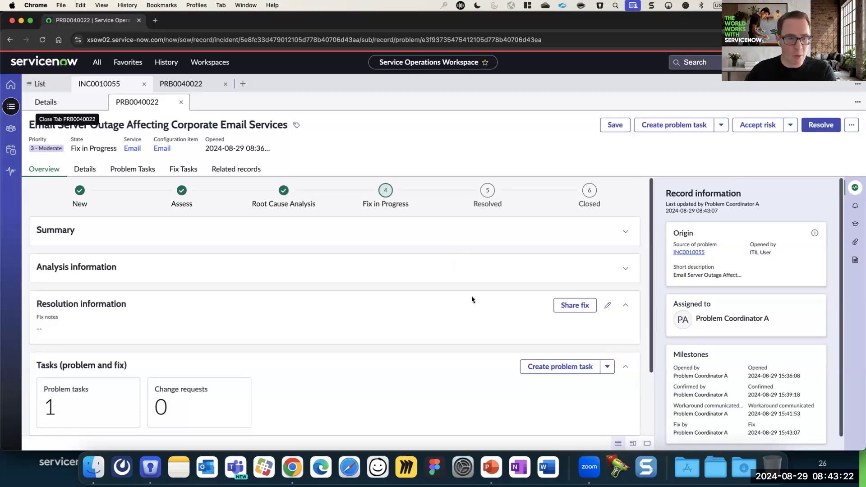
# Create and publish a known error article from the problem's analysis information, keeping the prefilled details.
pyautogui.click(625, 269)
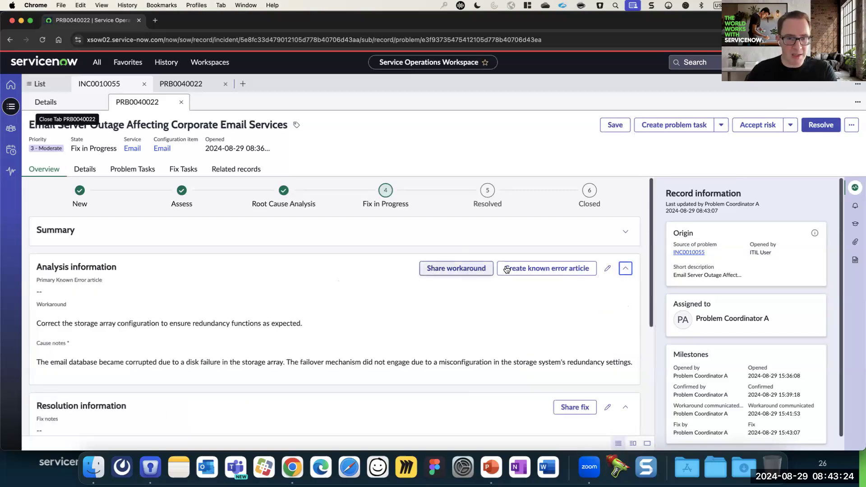
pyautogui.click(537, 268)
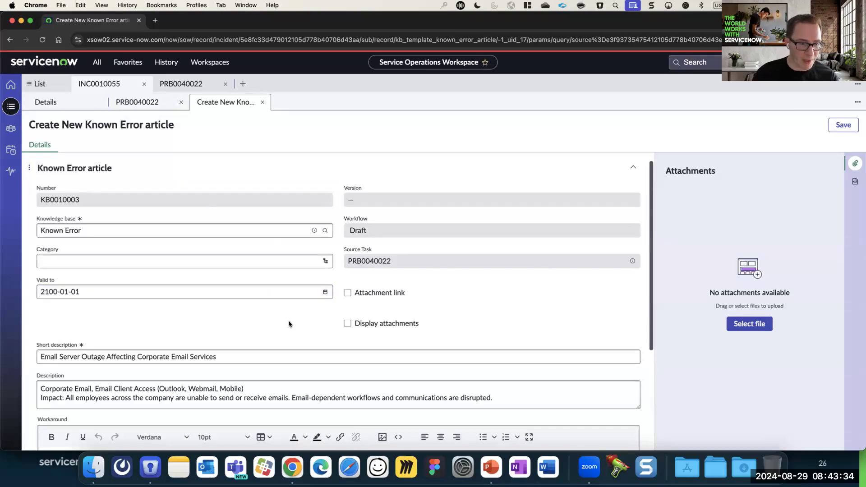
pyautogui.scroll(-1, 286, 318)
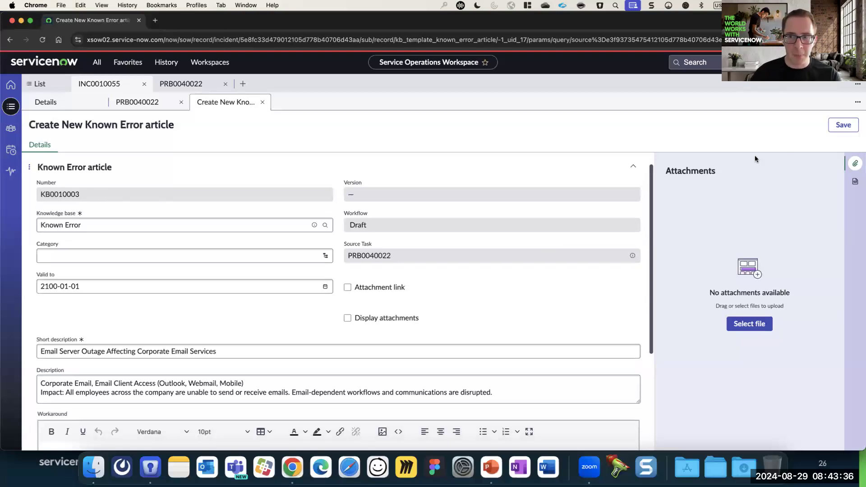
pyautogui.click(843, 125)
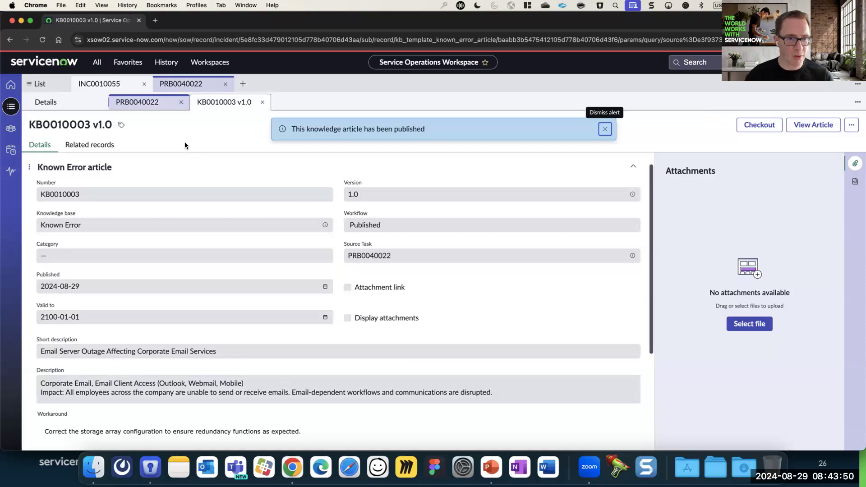
# Review the change types offered when creating a change request from PRB0040022, abandon the request and return to the problem.
pyautogui.click(137, 102)
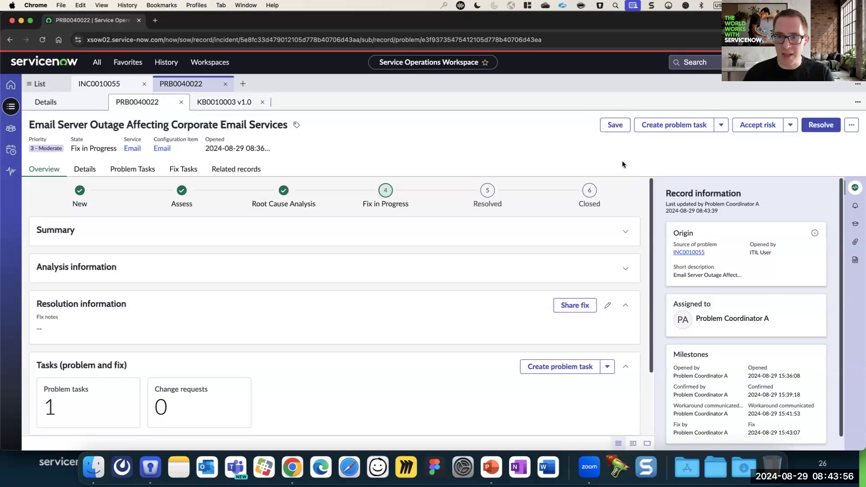
pyautogui.click(722, 128)
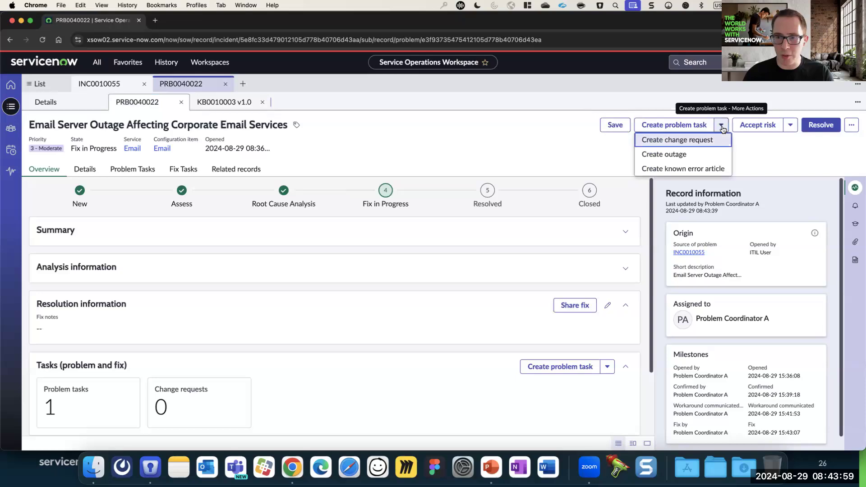
pyautogui.click(688, 142)
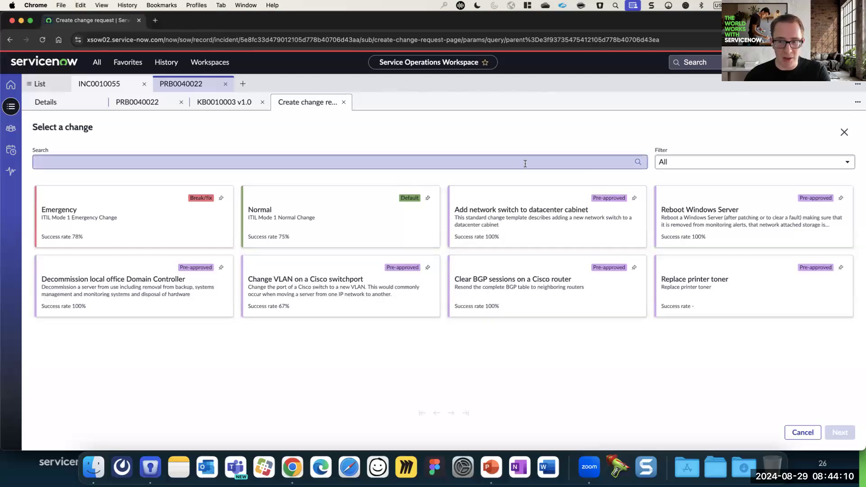
pyautogui.click(344, 103)
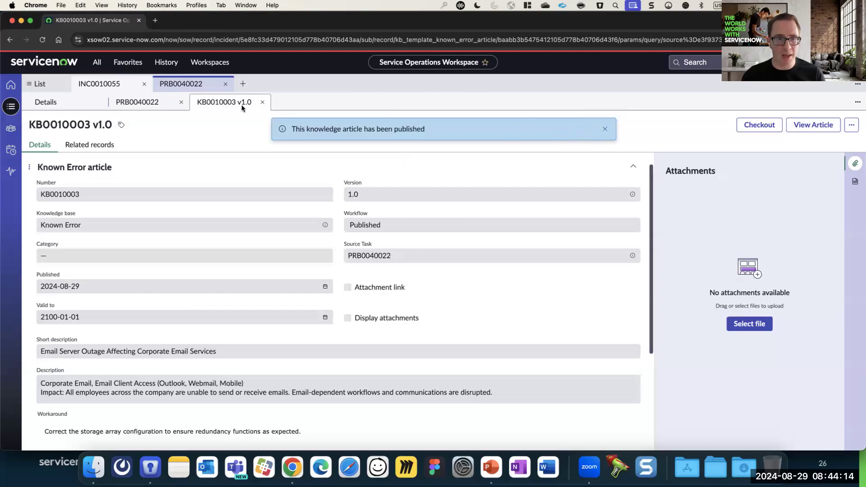
pyautogui.click(143, 102)
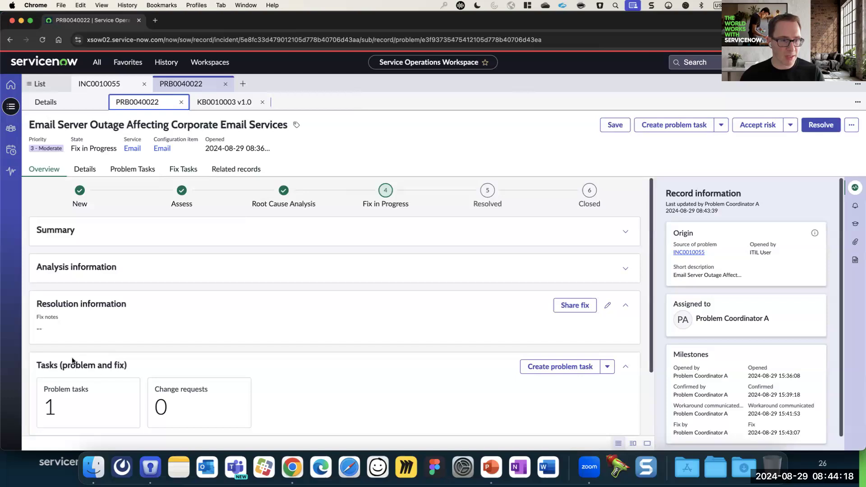
# Check the problem's fix tasks for related change requests.
pyautogui.click(183, 169)
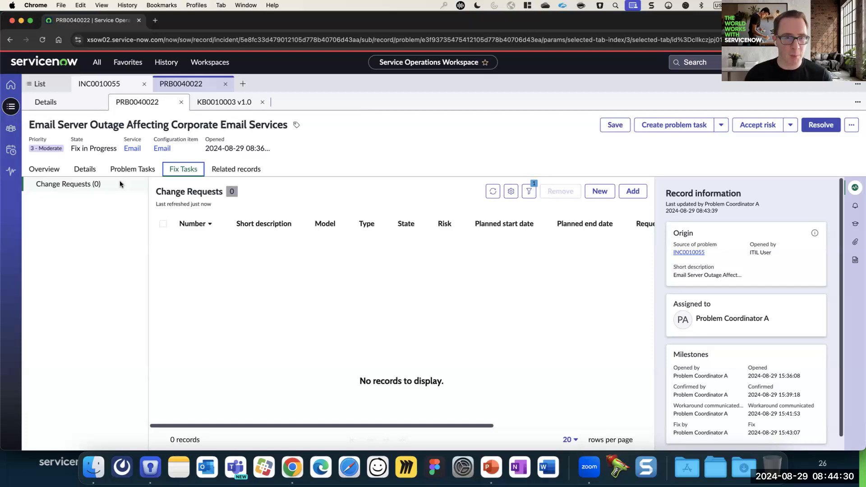
pyautogui.click(120, 181)
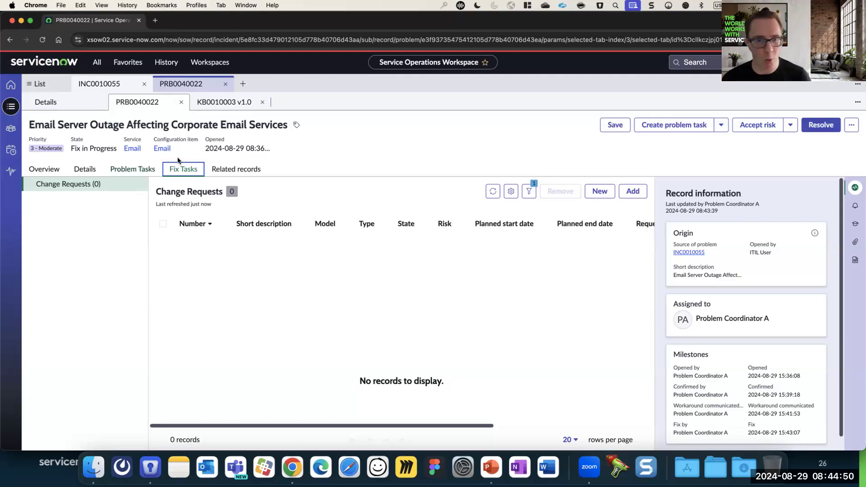
pyautogui.click(355, 141)
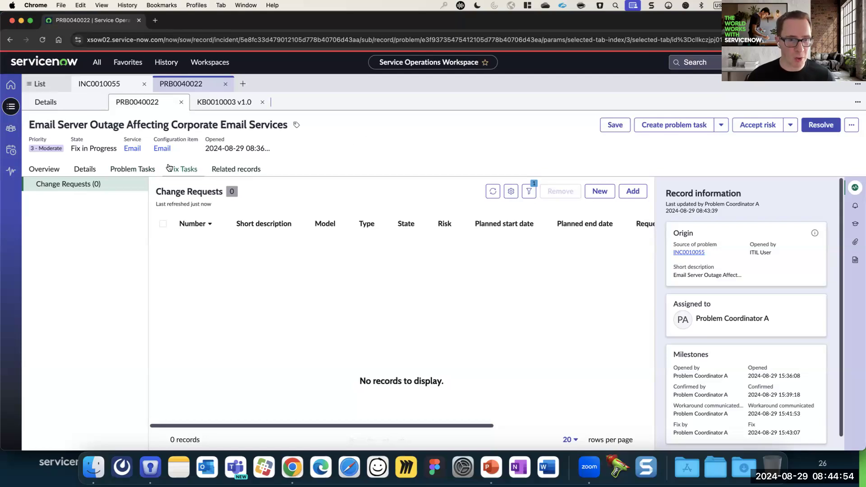
# Resolve and complete the problem, and review its milestones and lifecycle overview.
pyautogui.click(821, 125)
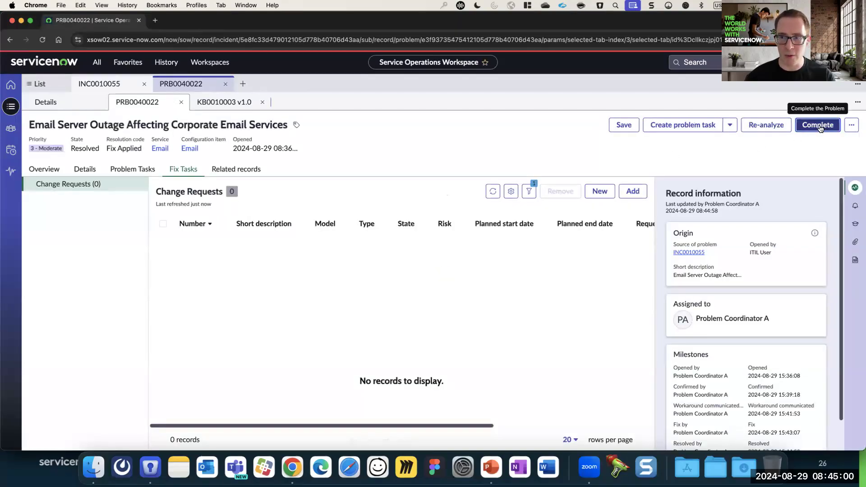
pyautogui.click(819, 126)
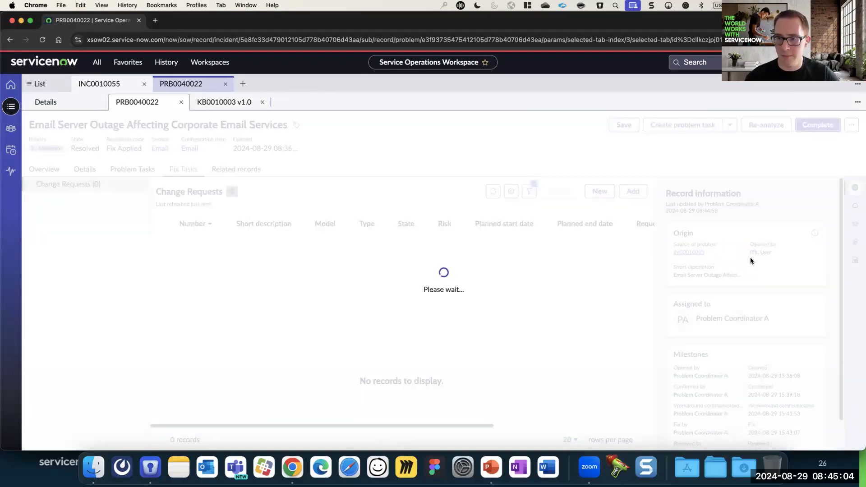
pyautogui.scroll(-2, 742, 322)
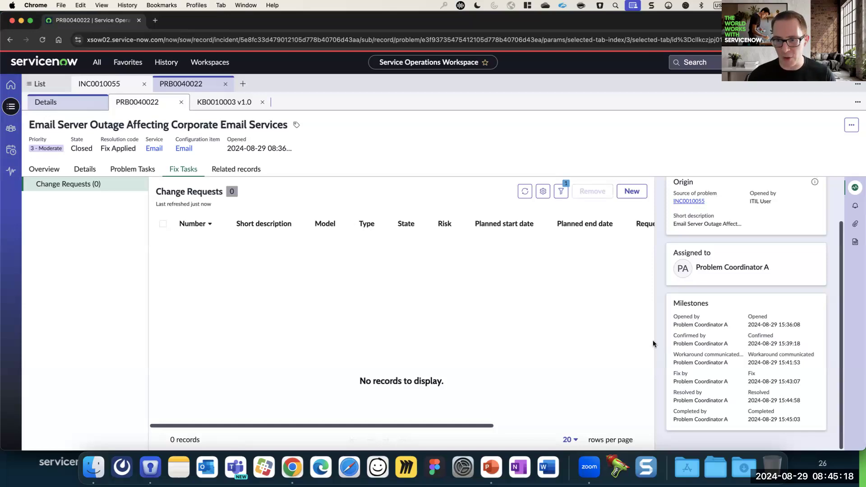
pyautogui.scroll(2, 659, 317)
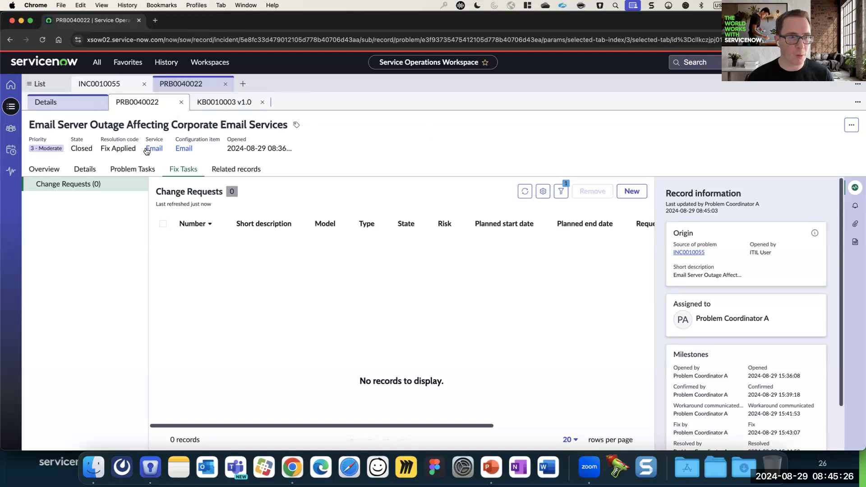
pyautogui.click(41, 171)
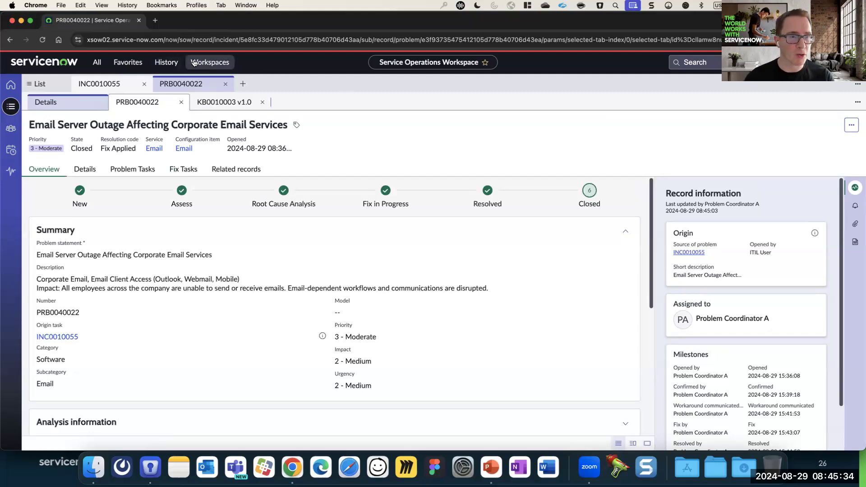
# End the impersonation and open the overview of the Service Operations Workspace Admin Center.
pyautogui.click(854, 62)
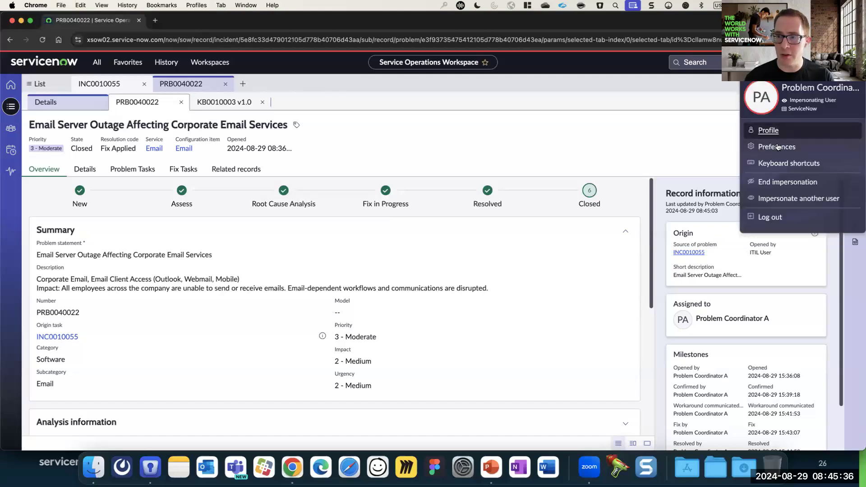
pyautogui.click(772, 183)
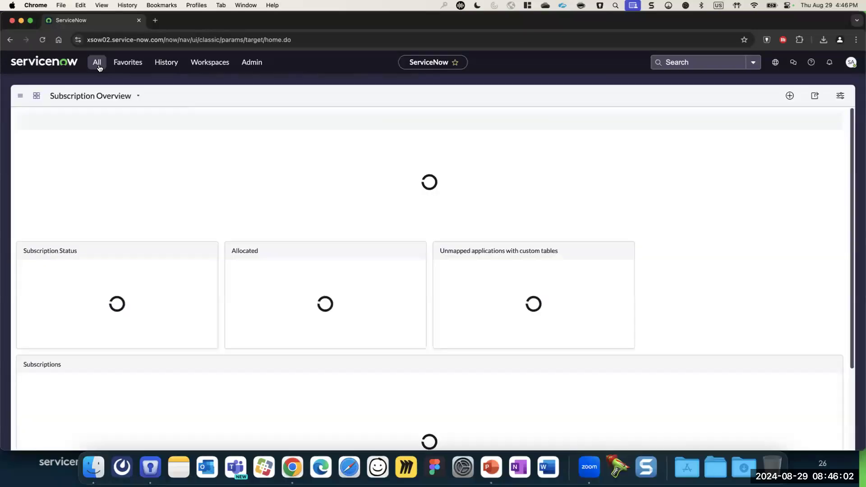
pyautogui.click(100, 67)
pyautogui.write('ser')
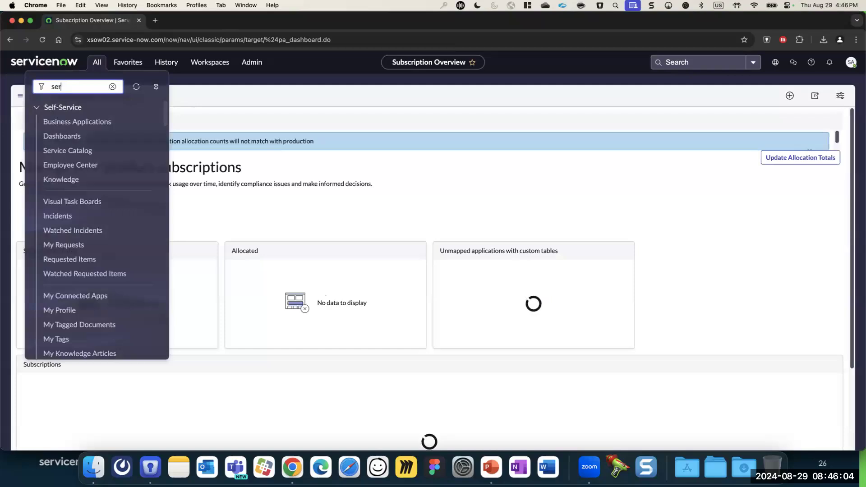
pyautogui.write('vice operat')
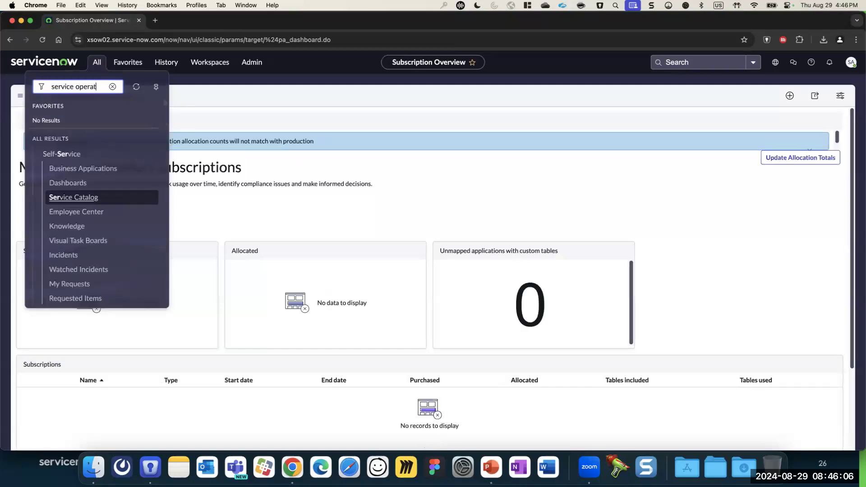
pyautogui.write('ions workspace')
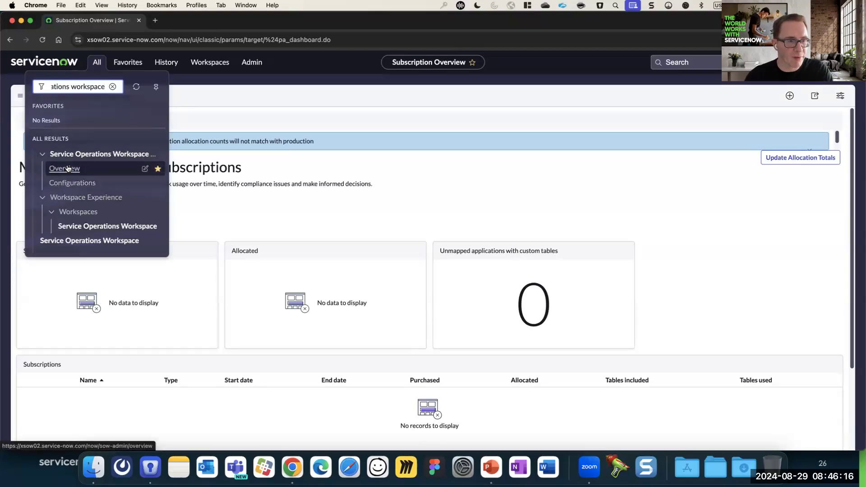
pyautogui.click(64, 169)
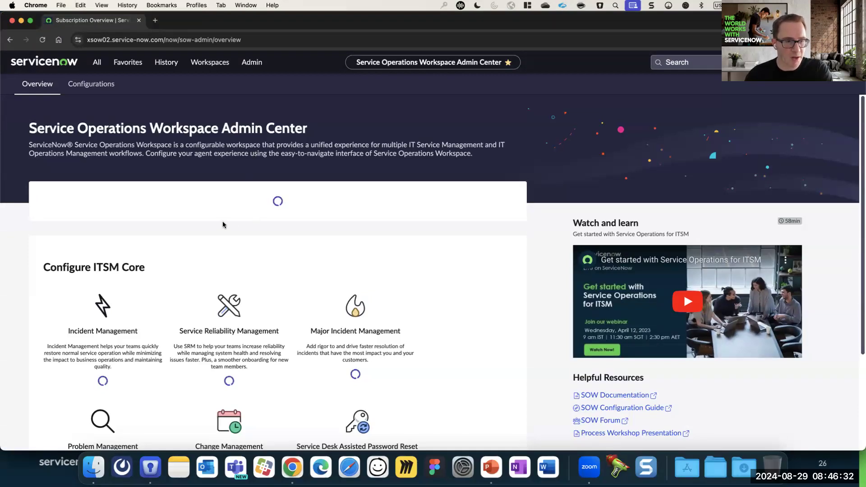
# Open the Problem Management configuration, review the problem record settings and go to the problem task record settings.
pyautogui.scroll(-3, 215, 257)
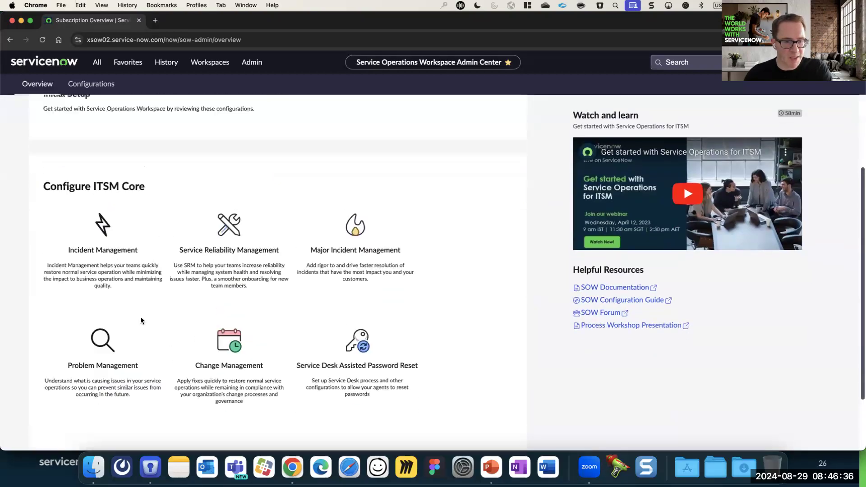
pyautogui.scroll(-4, 176, 338)
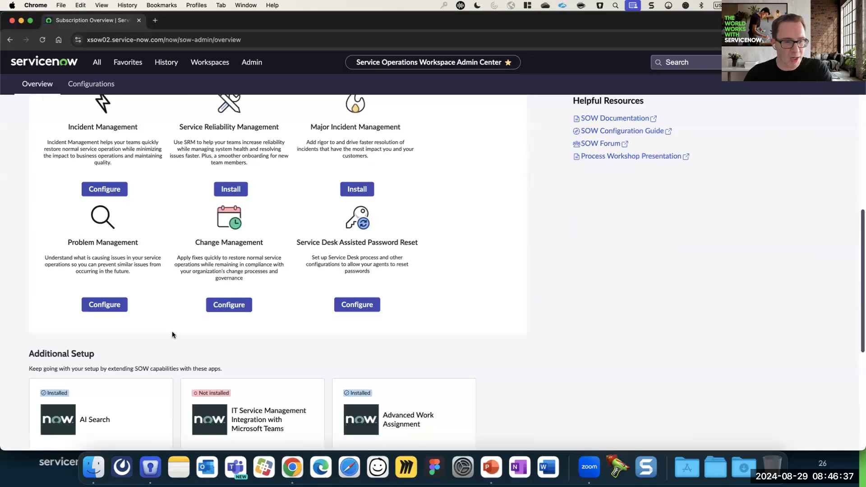
pyautogui.click(109, 307)
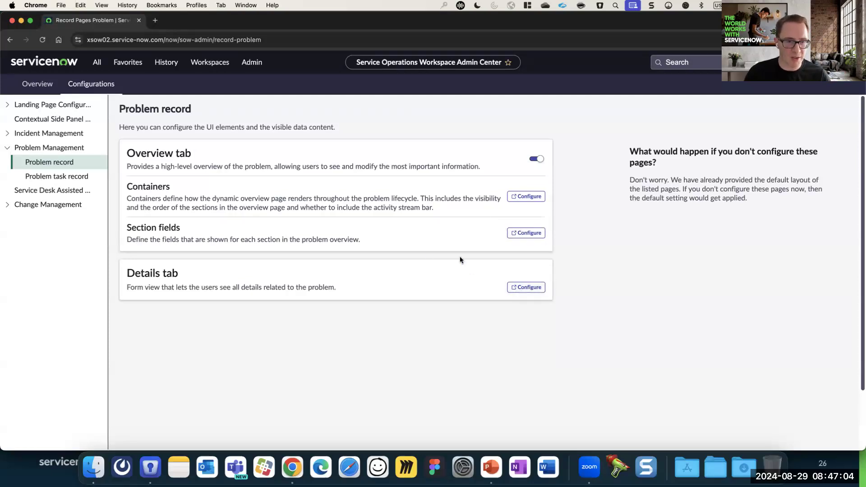
pyautogui.click(63, 176)
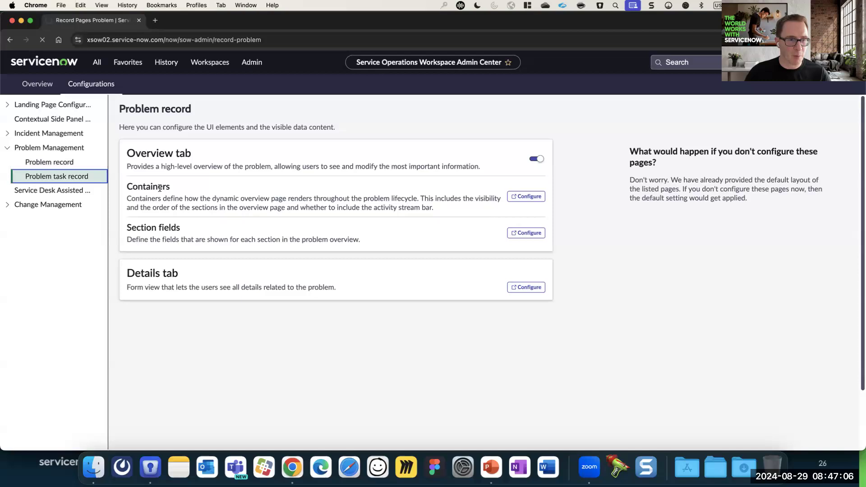